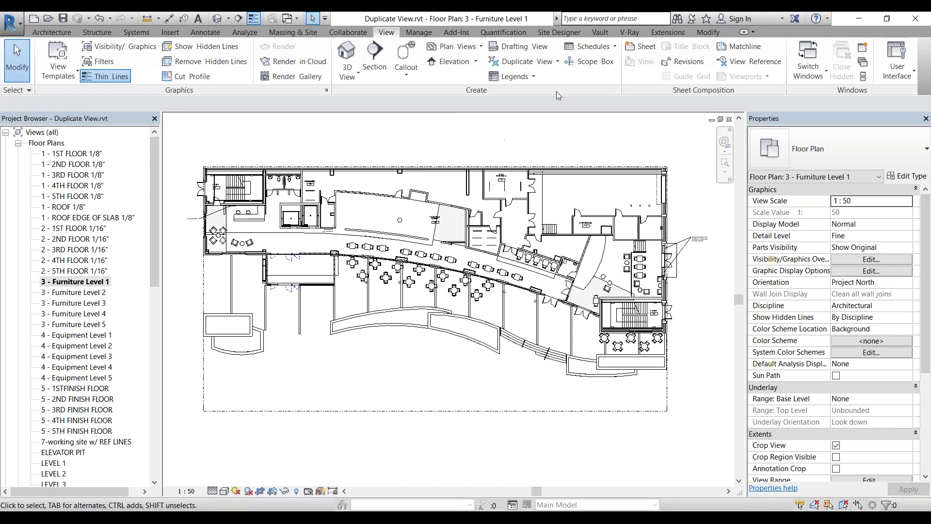
Create a first dependent view of 3 - Furniture Level 1
{"action": "left_click", "coordinate": [557, 62]}
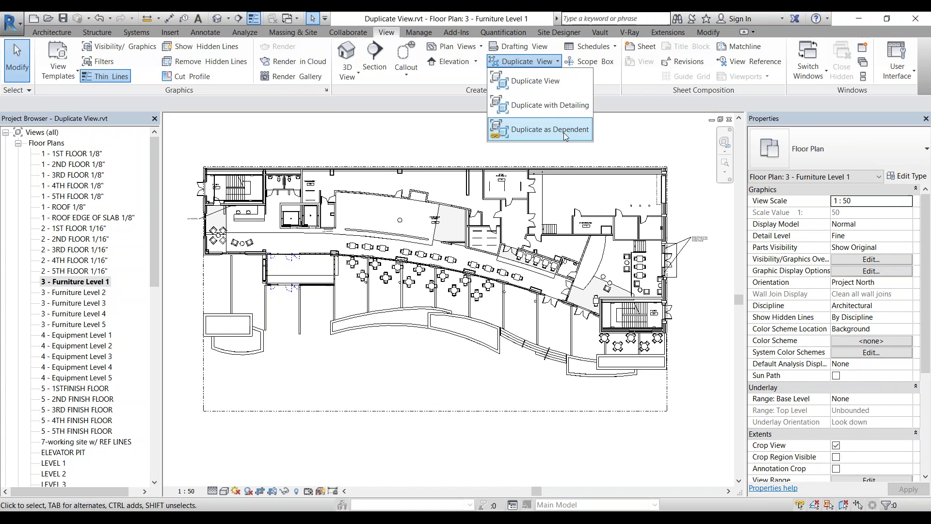
{"action": "left_click", "coordinate": [100, 285]}
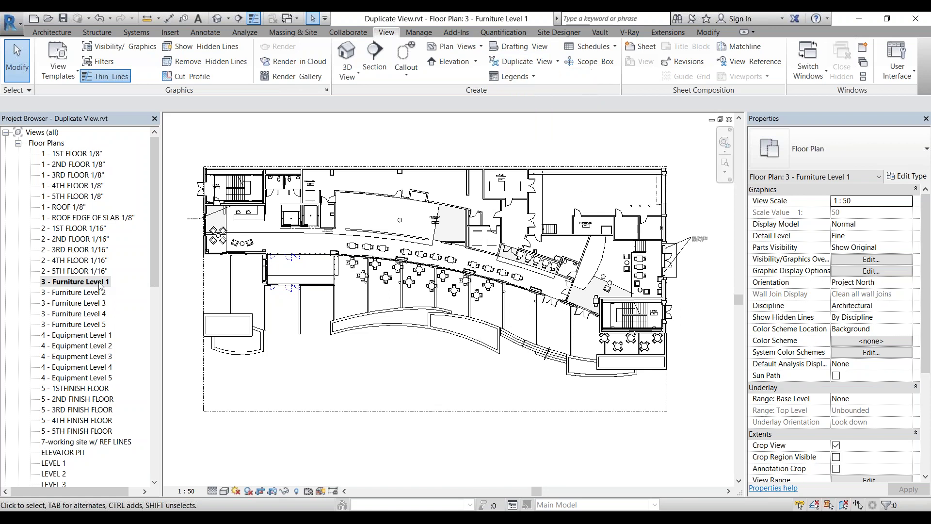
{"action": "right_click", "coordinate": [101, 285]}
{"action": "mouse_move", "coordinate": [141, 366]}
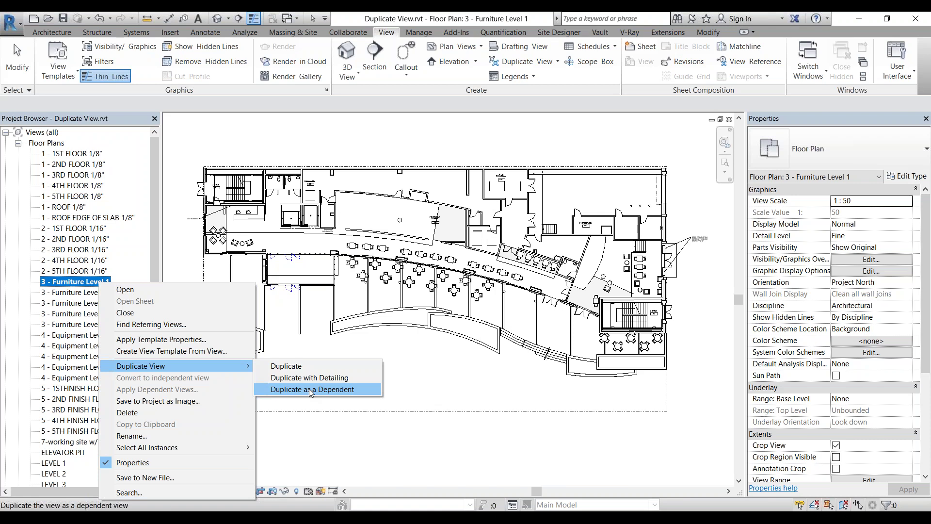
{"action": "left_click", "coordinate": [311, 389]}
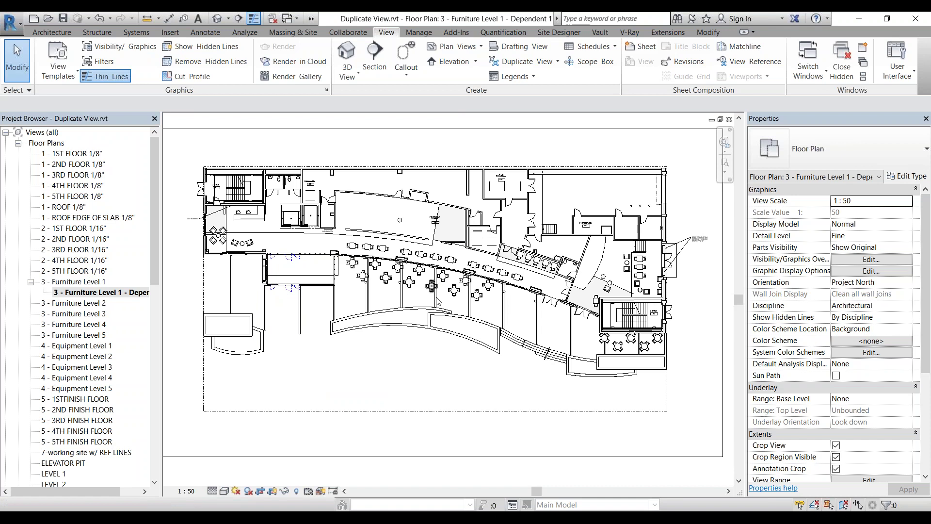
Create a second dependent view, 3 - Furniture Level 1 - Dependent 2
{"action": "left_click", "coordinate": [92, 282]}
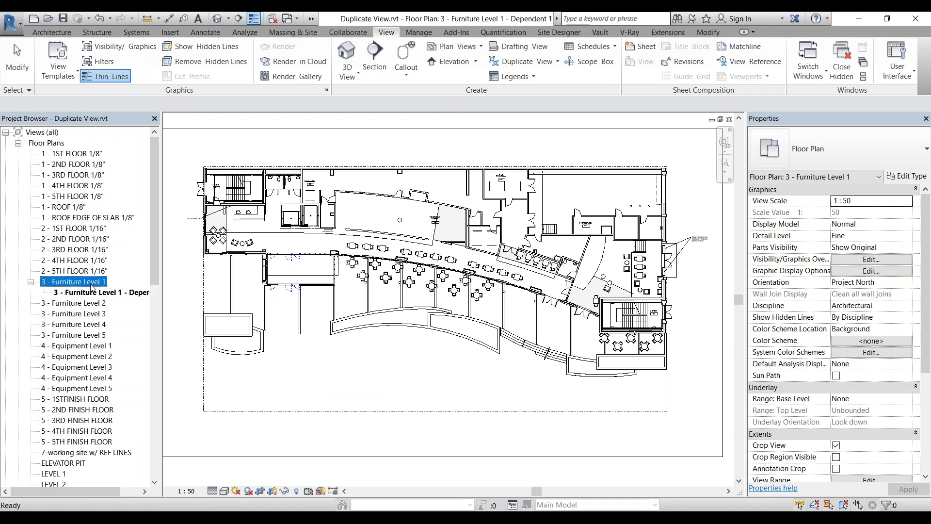
{"action": "right_click", "coordinate": [92, 286]}
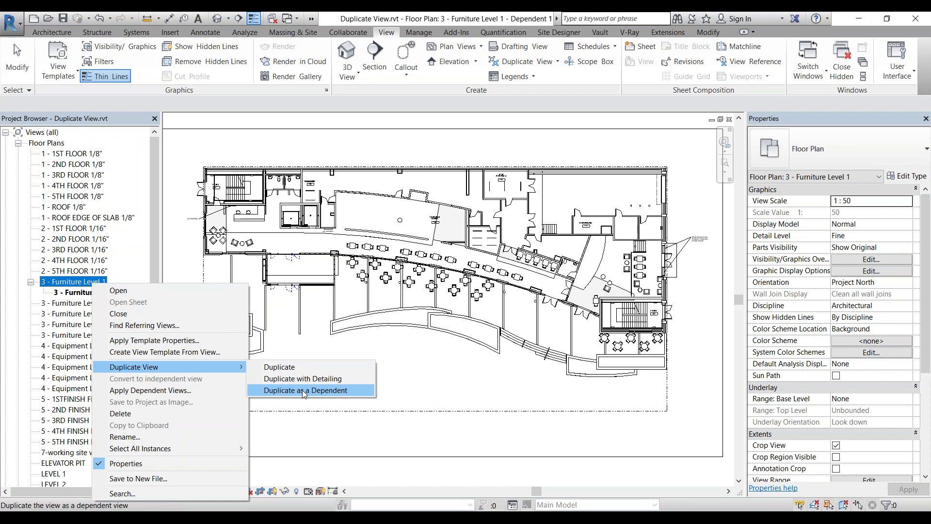
{"action": "left_click", "coordinate": [302, 390]}
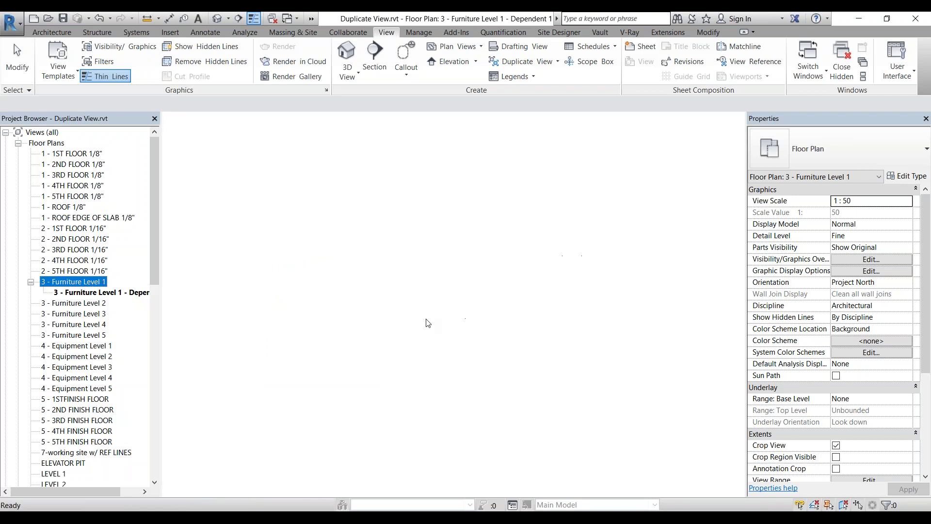
{"action": "left_click", "coordinate": [126, 293]}
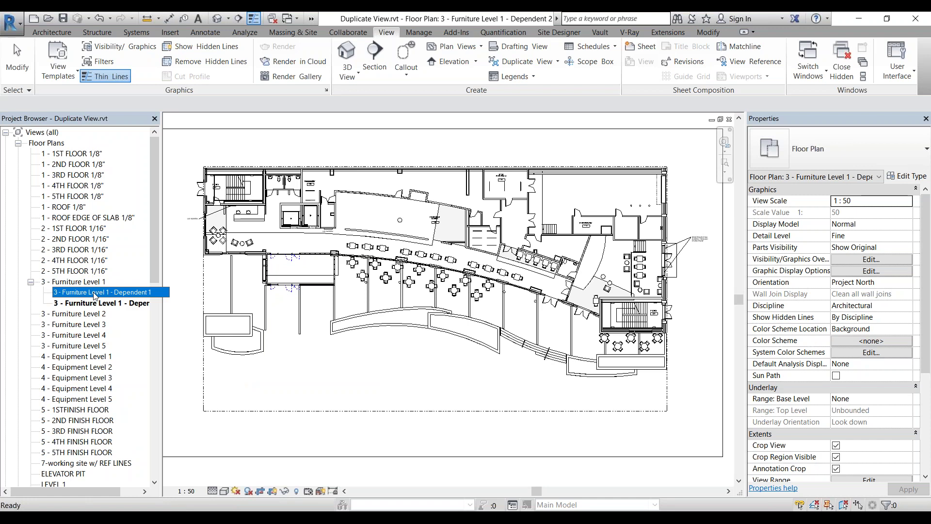
Rename Dependent 1 to 3 - Furniture Level 1 - Left
{"action": "right_click", "coordinate": [112, 296]}
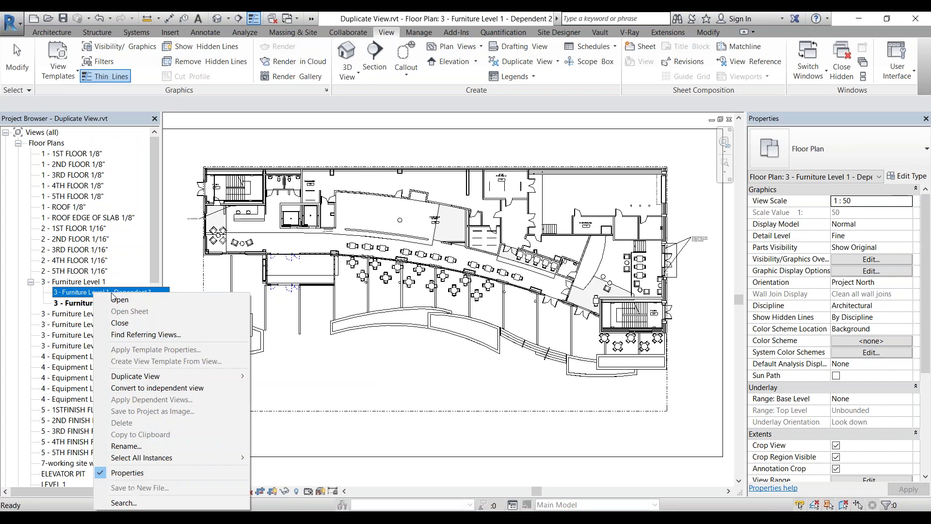
{"action": "left_click", "coordinate": [133, 453]}
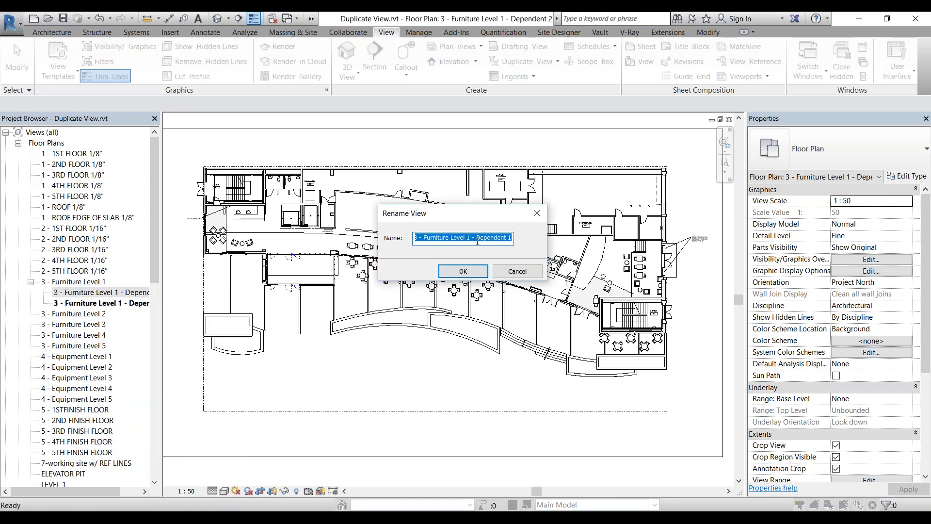
{"action": "left_click_drag", "start_coordinate": [476, 238], "coordinate": [513, 237]}
{"action": "type", "text": "Lef"}
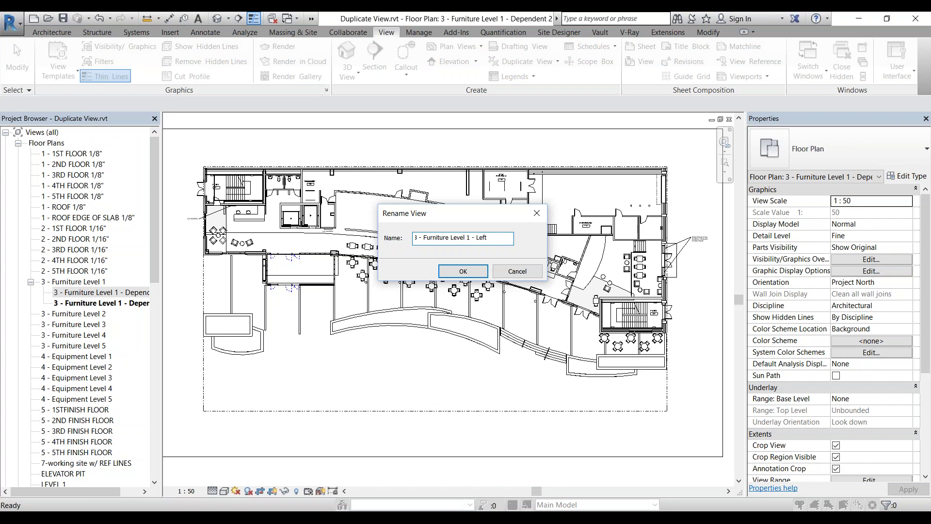
{"action": "left_click", "coordinate": [463, 271]}
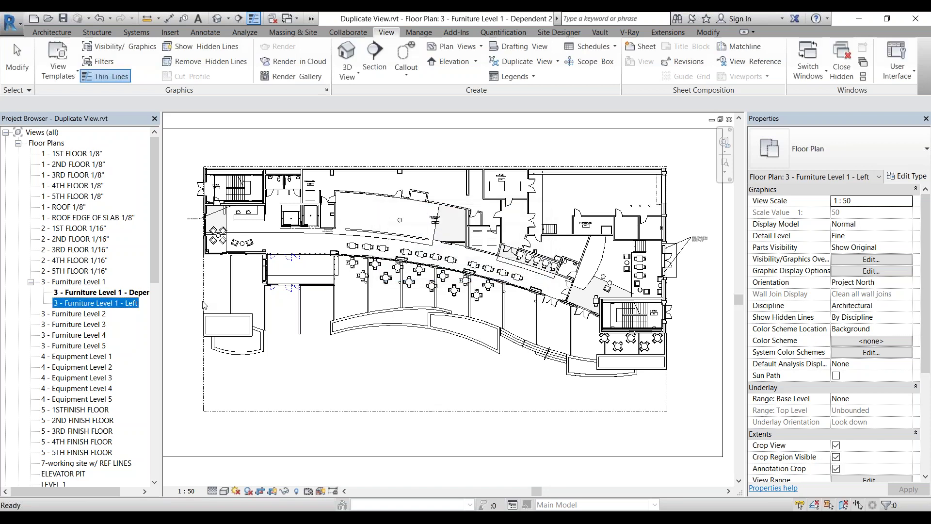
Rename Dependent 2 to 3 - Furniture Level 1 - Right
{"action": "left_click", "coordinate": [141, 292]}
{"action": "right_click", "coordinate": [140, 292]}
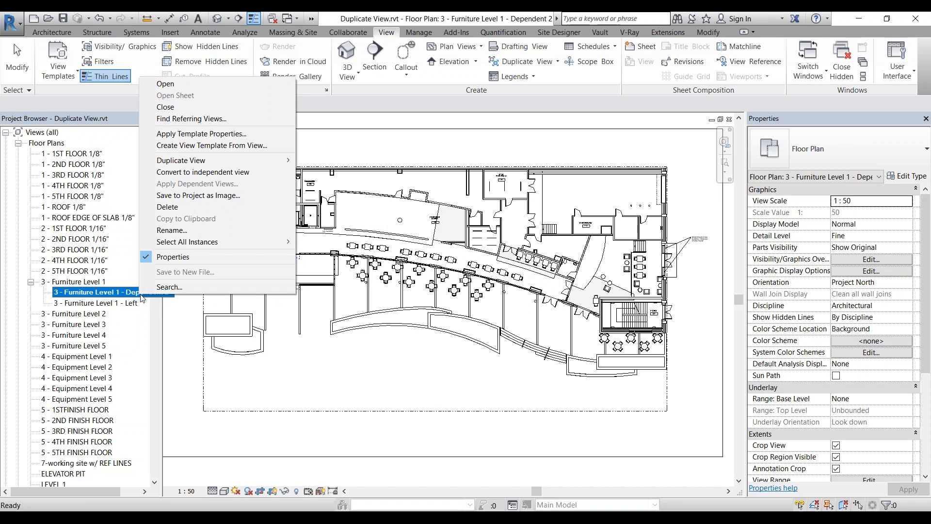
{"action": "left_click", "coordinate": [173, 229]}
{"action": "left_click", "coordinate": [491, 237]}
{"action": "left_click_drag", "start_coordinate": [477, 237], "coordinate": [529, 239]}
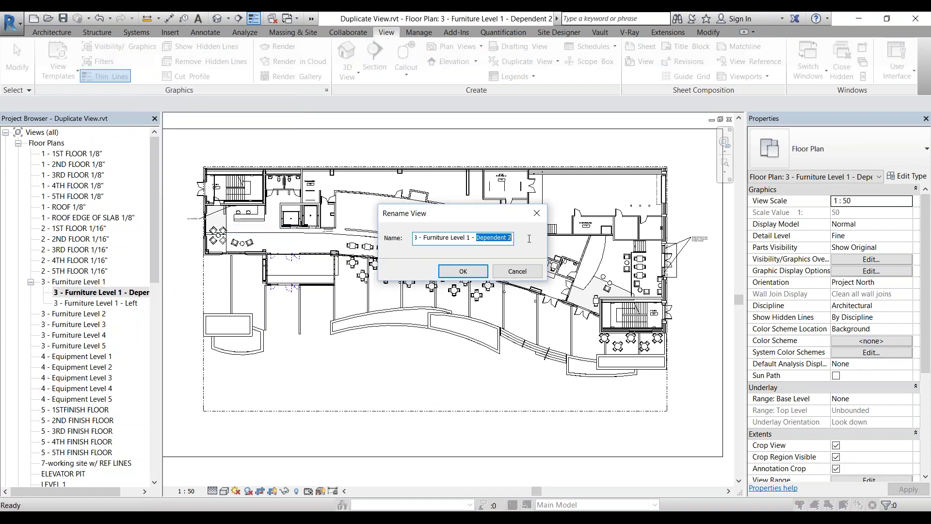
{"action": "type", "text": "Righ"}
{"action": "left_click", "coordinate": [481, 273]}
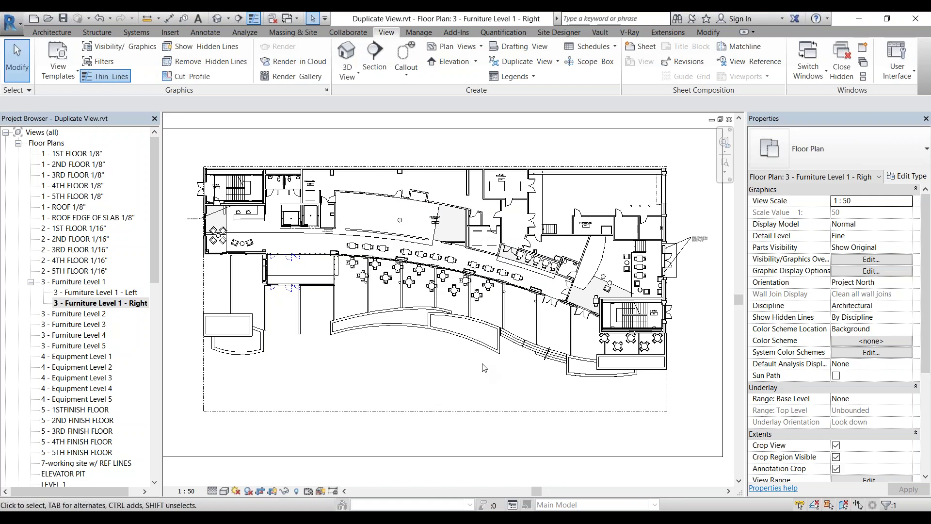
Reopen the parent 3 - Furniture Level 1 plan and pan it slightly right
{"action": "scroll", "coordinate": [487, 374], "scroll_direction": "down", "scroll_amount": 1}
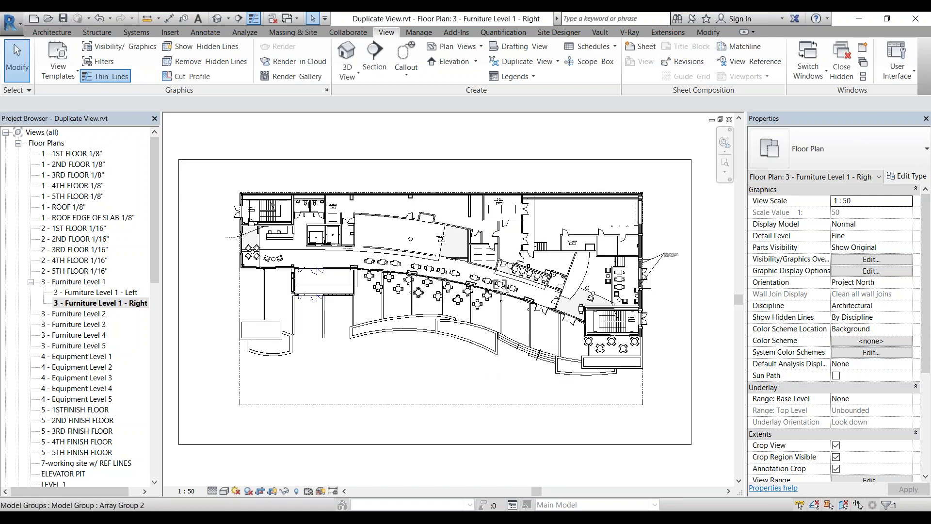
{"action": "double_click", "coordinate": [82, 282]}
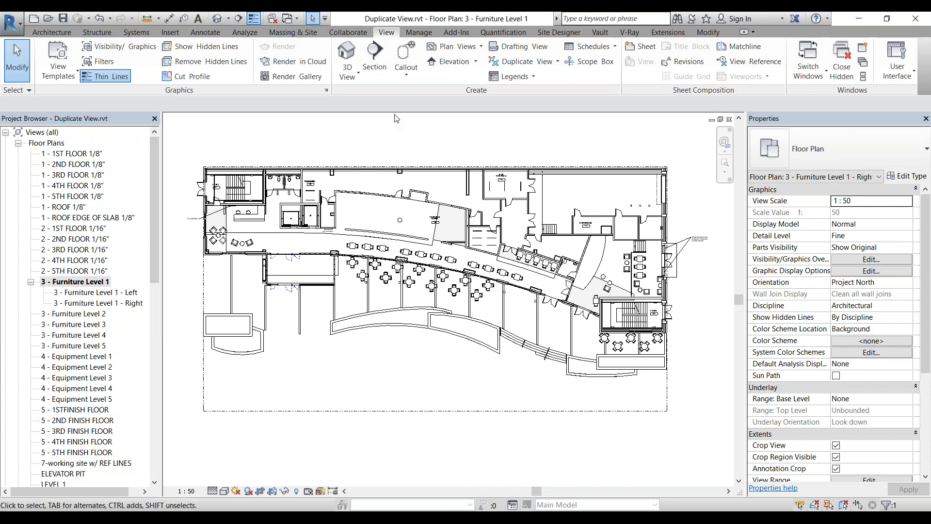
{"action": "left_click", "coordinate": [370, 135]}
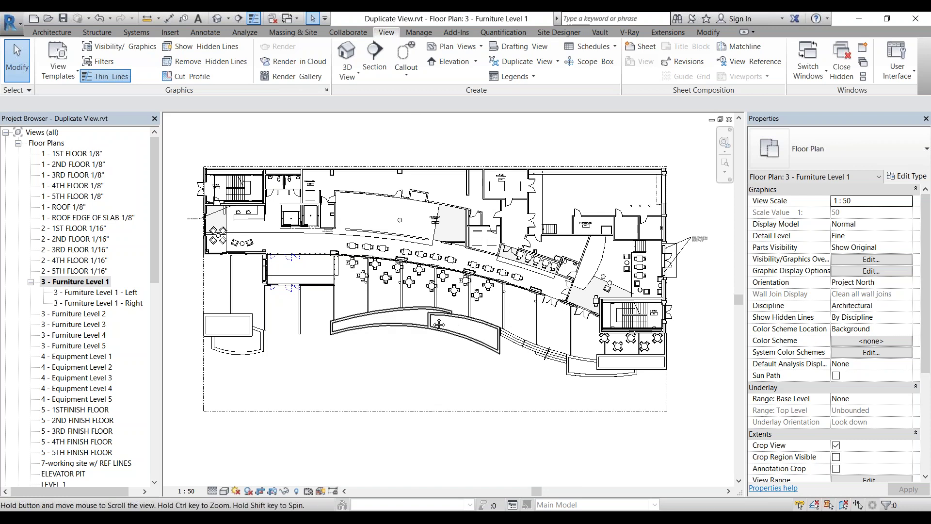
{"action": "middle_click_drag", "start_coordinate": [439, 323], "coordinate": [456, 324]}
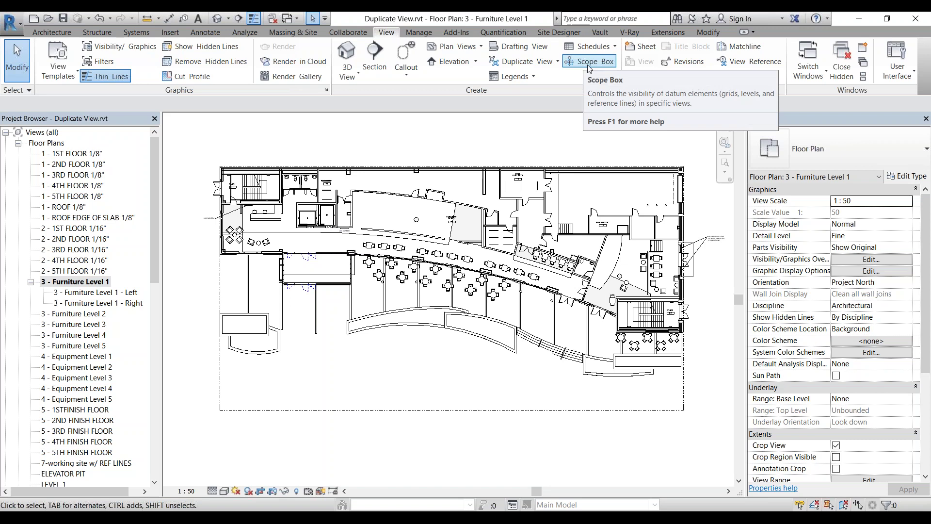
Draw a scope box named Left around the left half of the Furniture Level 1 plan
{"action": "left_click", "coordinate": [589, 62]}
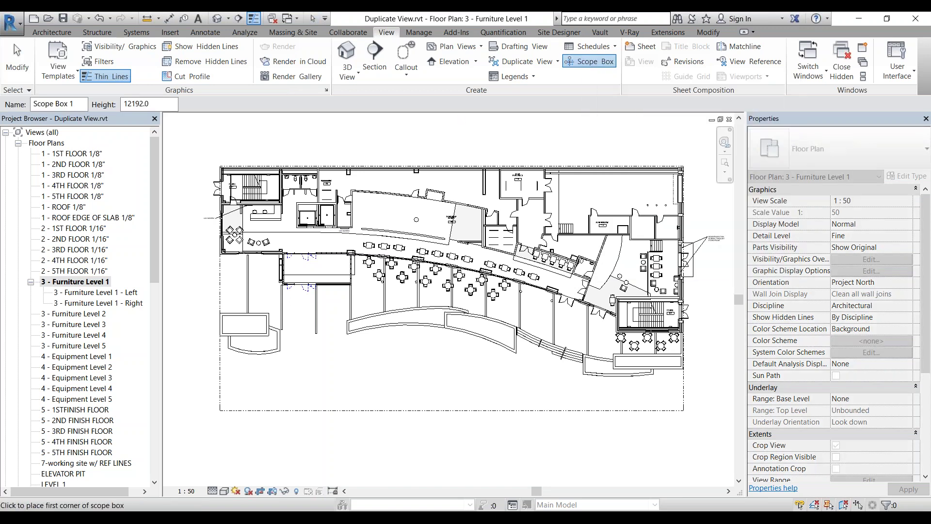
{"action": "left_click", "coordinate": [54, 103]}
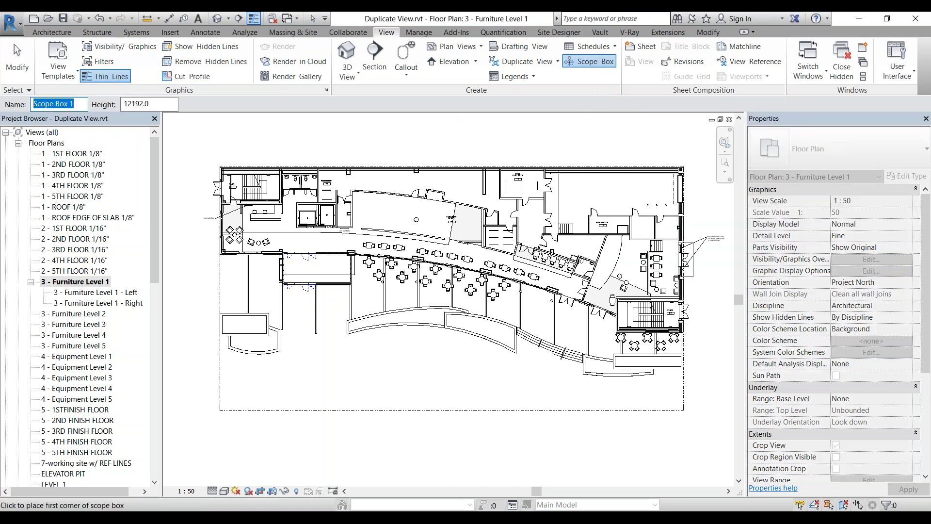
{"action": "type", "text": "Left"}
{"action": "key", "text": "Tab"}
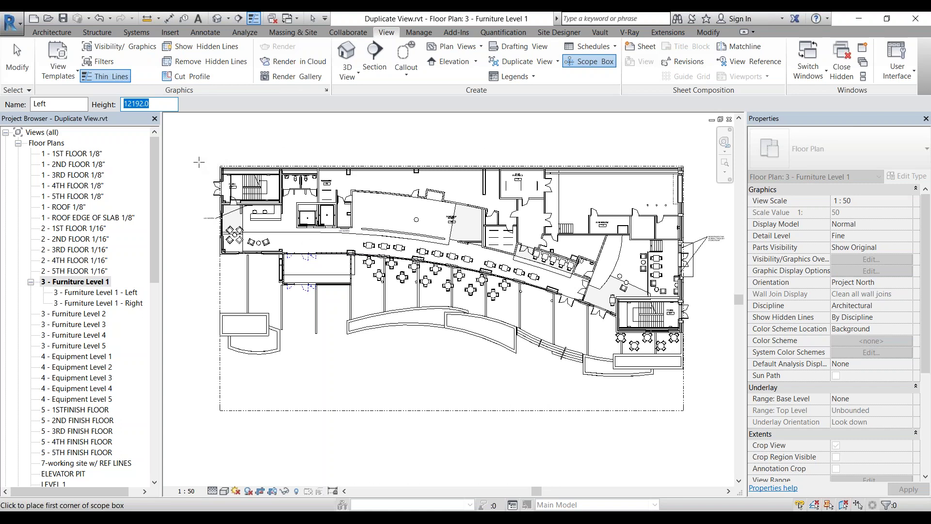
{"action": "left_click", "coordinate": [199, 162]}
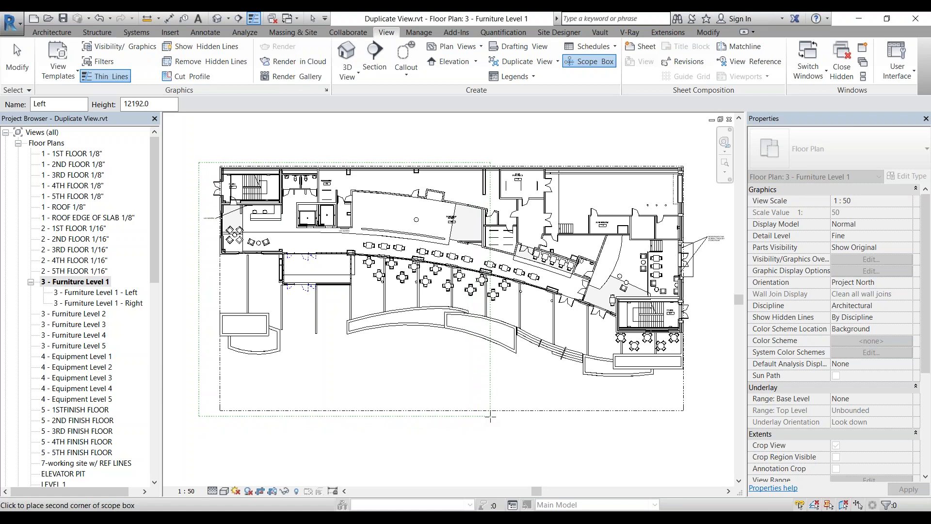
{"action": "left_click", "coordinate": [489, 416]}
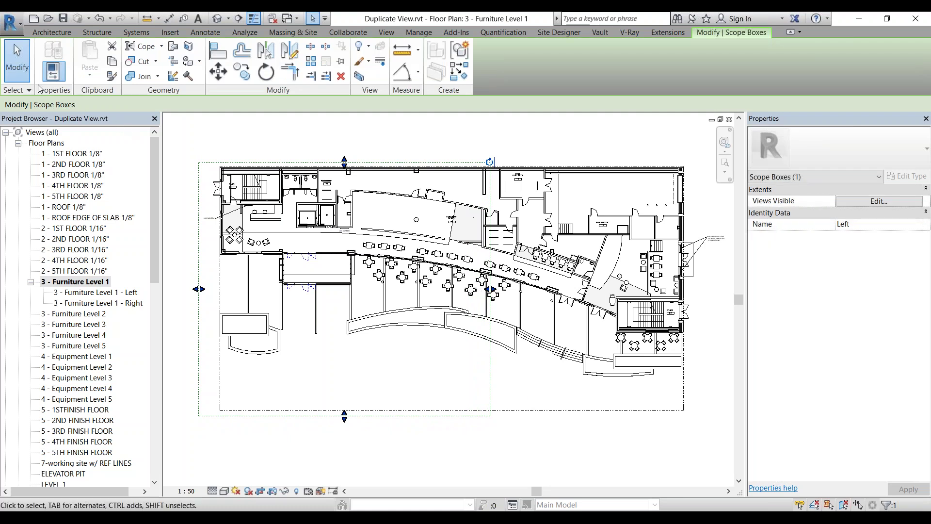
{"action": "left_click", "coordinate": [17, 60]}
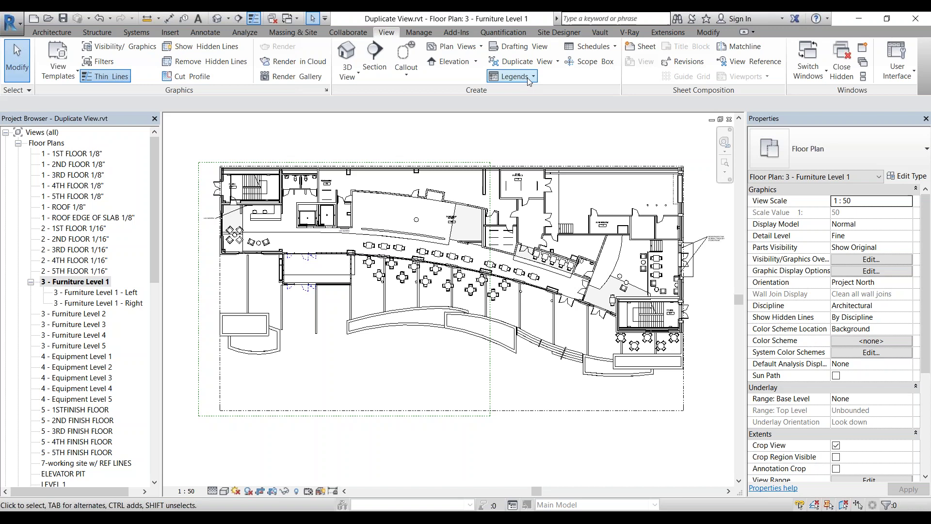
Draw Scope Box 2 over the plan's right half, overlapping the Left box
{"action": "left_click", "coordinate": [589, 62]}
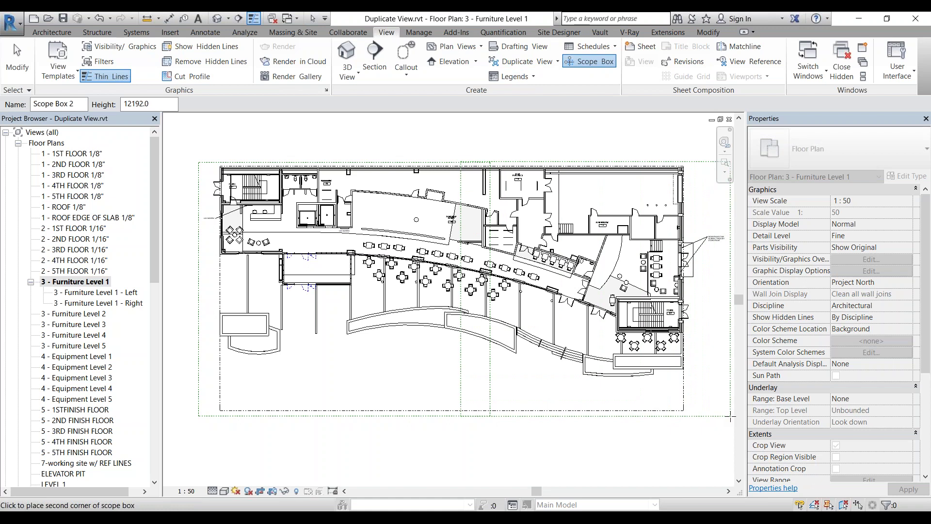
{"action": "left_click", "coordinate": [730, 416]}
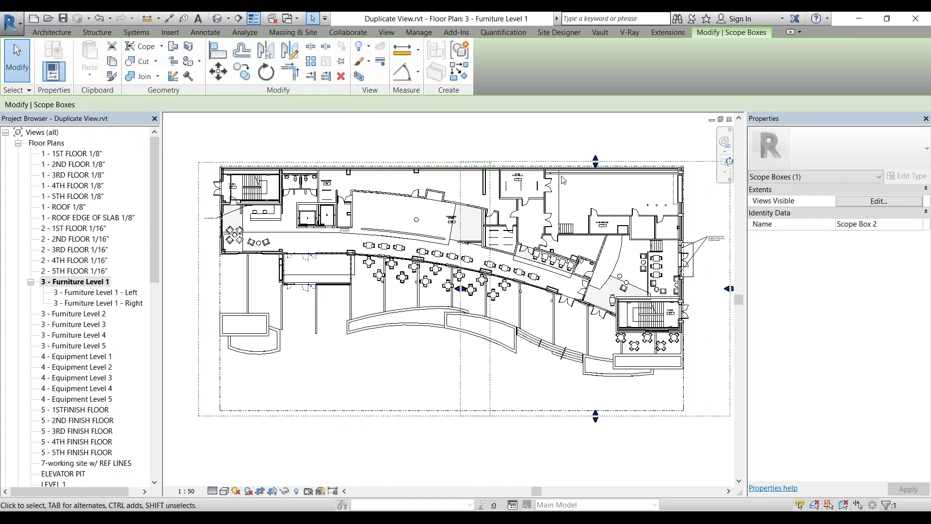
{"action": "left_click", "coordinate": [465, 142]}
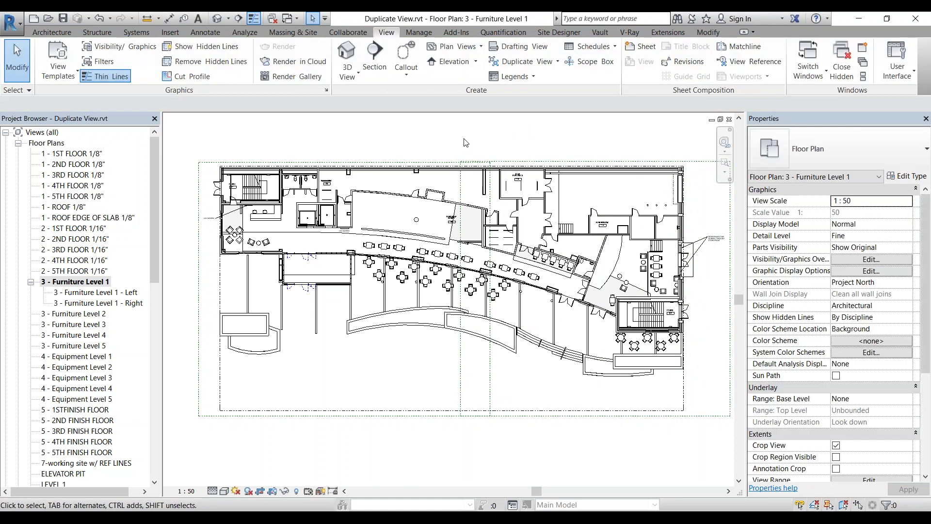
{"action": "left_click", "coordinate": [738, 47]}
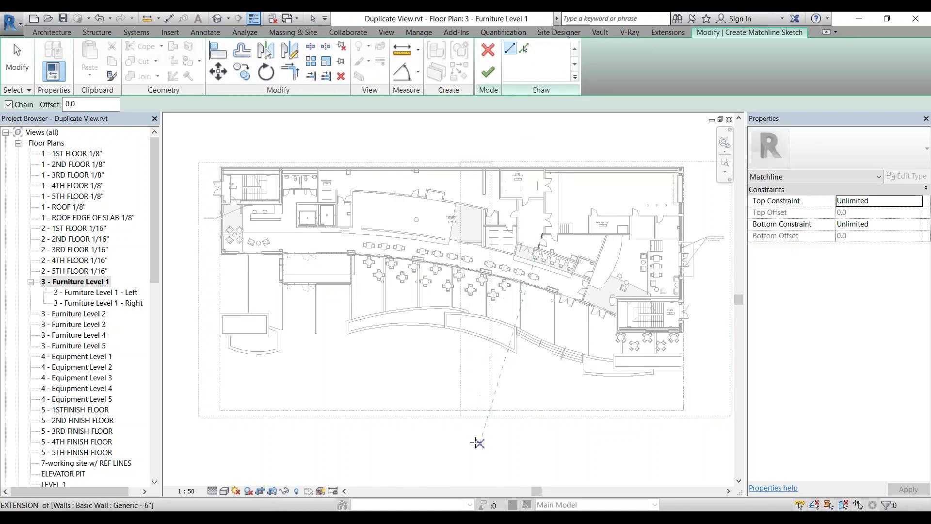
Sketch a vertical matchline from below to above the plan and finish the sketch
{"action": "scroll", "coordinate": [473, 436], "scroll_direction": "up", "scroll_amount": 1}
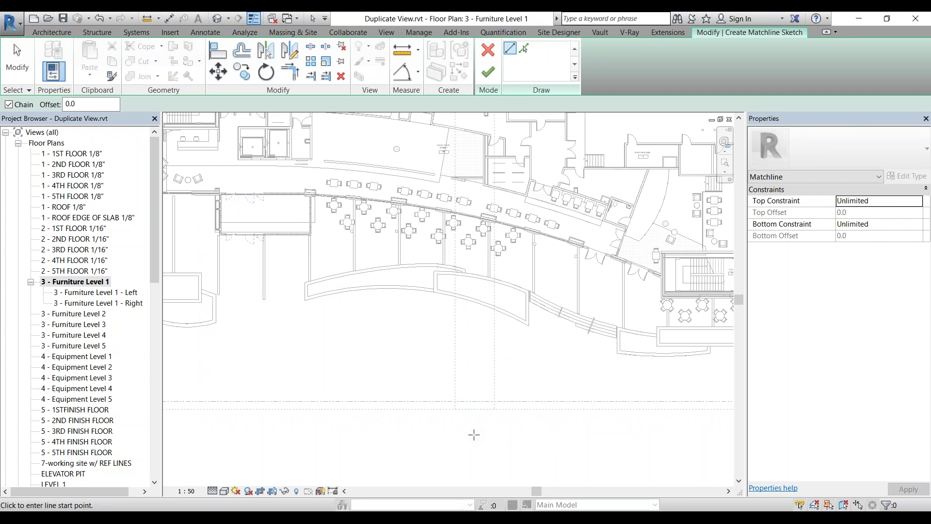
{"action": "left_click", "coordinate": [474, 434]}
{"action": "scroll", "coordinate": [474, 412], "scroll_direction": "down", "scroll_amount": 2}
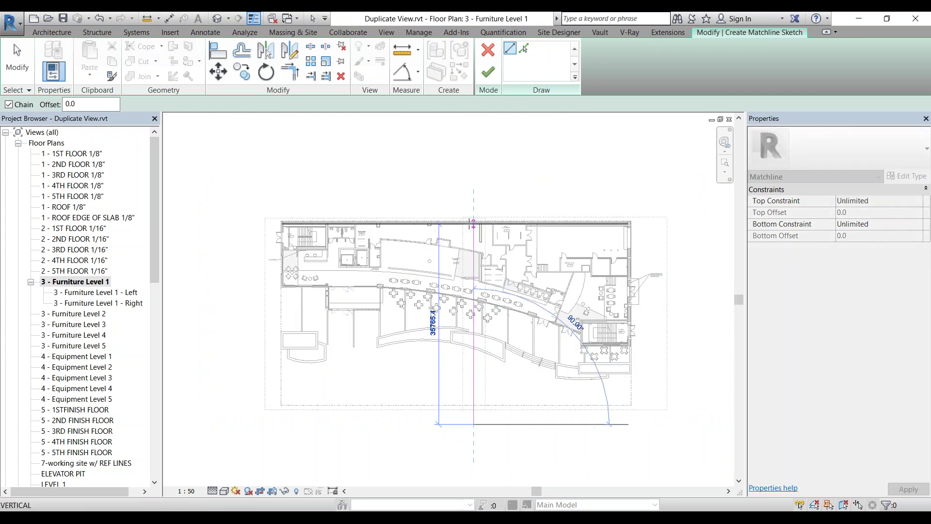
{"action": "left_click", "coordinate": [480, 196]}
{"action": "left_click", "coordinate": [488, 71]}
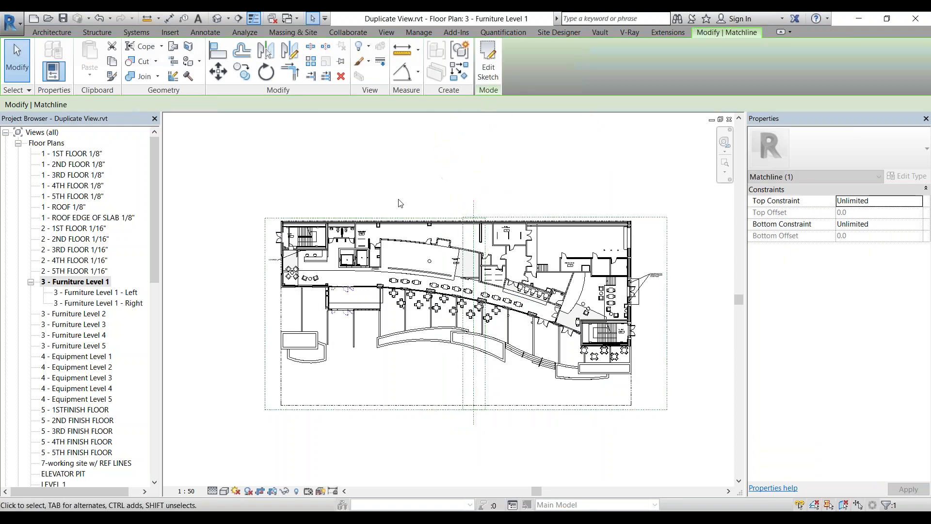
Drag Scope Box 2's top edge to line up with the Left scope box
{"action": "scroll", "coordinate": [436, 194], "scroll_direction": "up", "scroll_amount": 4}
{"action": "scroll", "coordinate": [447, 191], "scroll_direction": "up", "scroll_amount": 2}
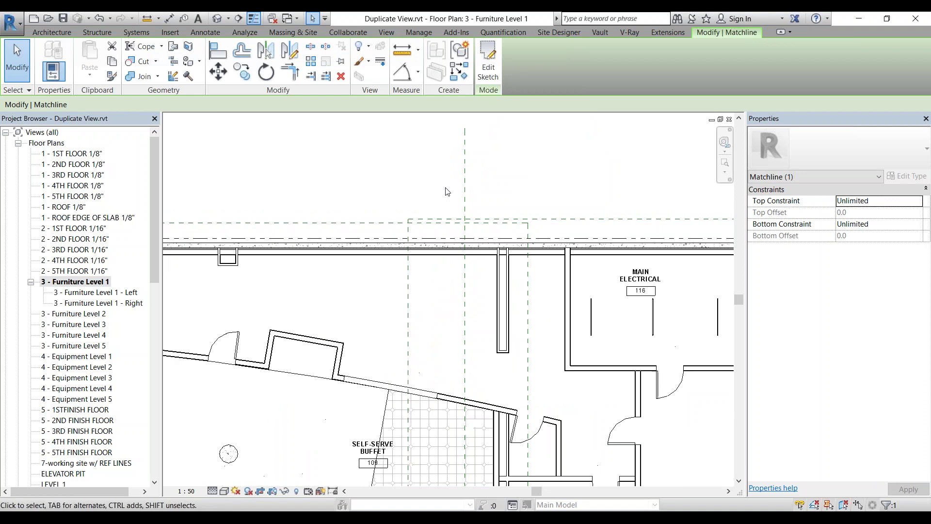
{"action": "scroll", "coordinate": [457, 214], "scroll_direction": "down", "scroll_amount": 2}
{"action": "scroll", "coordinate": [456, 218], "scroll_direction": "down", "scroll_amount": 2}
{"action": "scroll", "coordinate": [453, 224], "scroll_direction": "down", "scroll_amount": 2}
{"action": "left_click", "coordinate": [450, 228]}
{"action": "scroll", "coordinate": [575, 208], "scroll_direction": "up", "scroll_amount": 2}
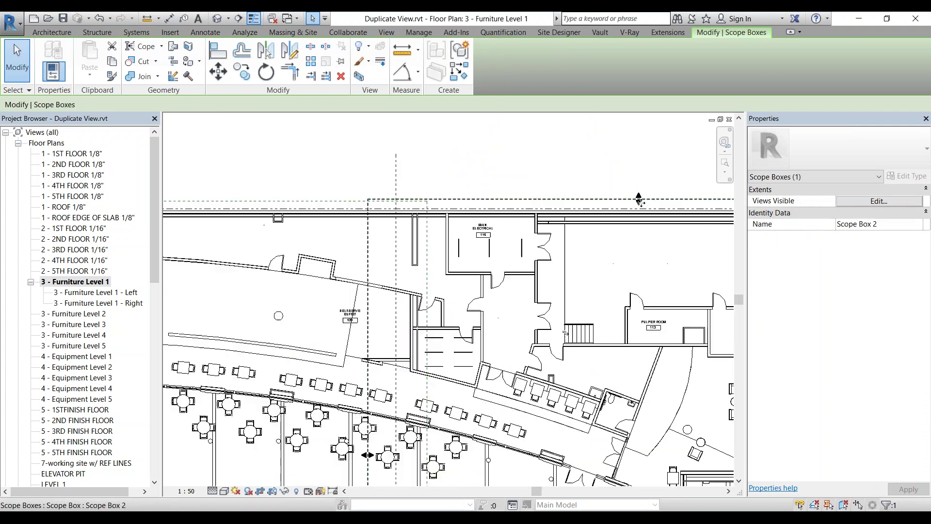
{"action": "scroll", "coordinate": [575, 208], "scroll_direction": "up", "scroll_amount": 2}
{"action": "left_click_drag", "start_coordinate": [635, 202], "coordinate": [633, 204]}
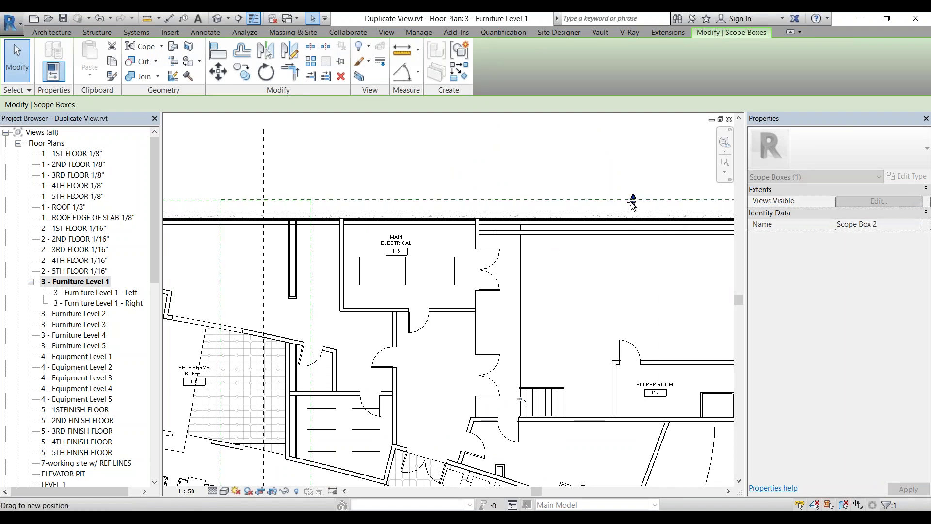
{"action": "key", "text": "Escape"}
Zoom out to the whole floor plan and select the Left scope box
{"action": "scroll", "coordinate": [456, 275], "scroll_direction": "down", "scroll_amount": 4}
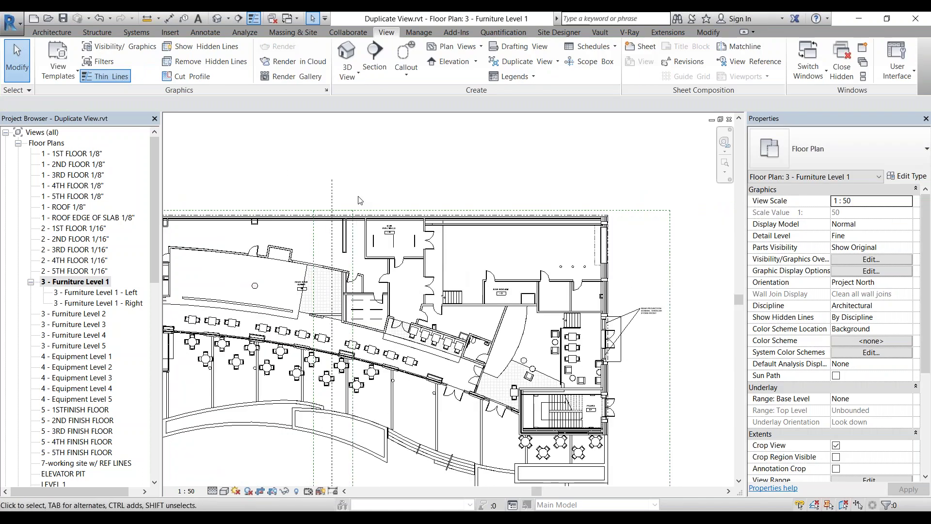
{"action": "middle_click_drag", "start_coordinate": [456, 275], "coordinate": [369, 252]}
{"action": "scroll", "coordinate": [338, 441], "scroll_direction": "down", "scroll_amount": 2}
{"action": "scroll", "coordinate": [338, 441], "scroll_direction": "up", "scroll_amount": 4}
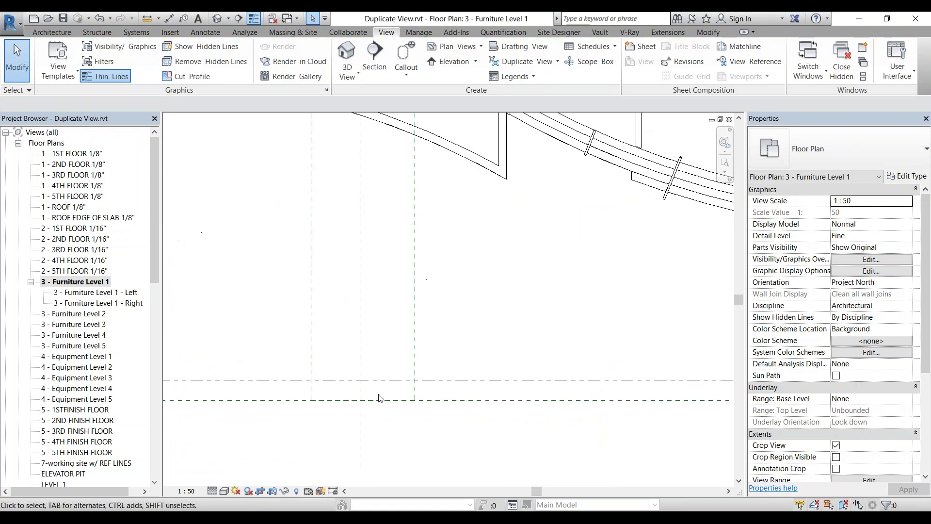
{"action": "scroll", "coordinate": [393, 351], "scroll_direction": "down", "scroll_amount": 2}
{"action": "scroll", "coordinate": [391, 310], "scroll_direction": "down", "scroll_amount": 1}
{"action": "scroll", "coordinate": [390, 253], "scroll_direction": "down", "scroll_amount": 1}
{"action": "scroll", "coordinate": [387, 194], "scroll_direction": "down", "scroll_amount": 1}
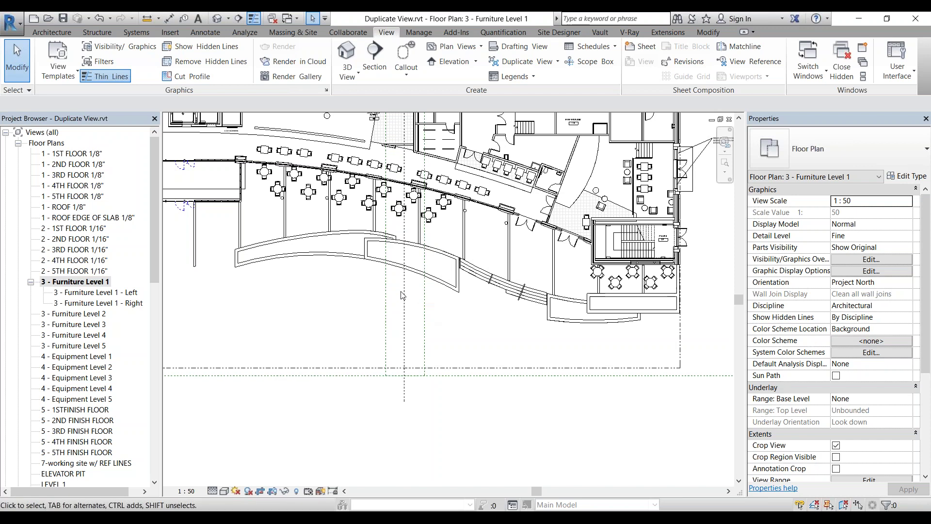
{"action": "scroll", "coordinate": [437, 374], "scroll_direction": "down", "scroll_amount": 1}
{"action": "scroll", "coordinate": [485, 359], "scroll_direction": "down", "scroll_amount": 1}
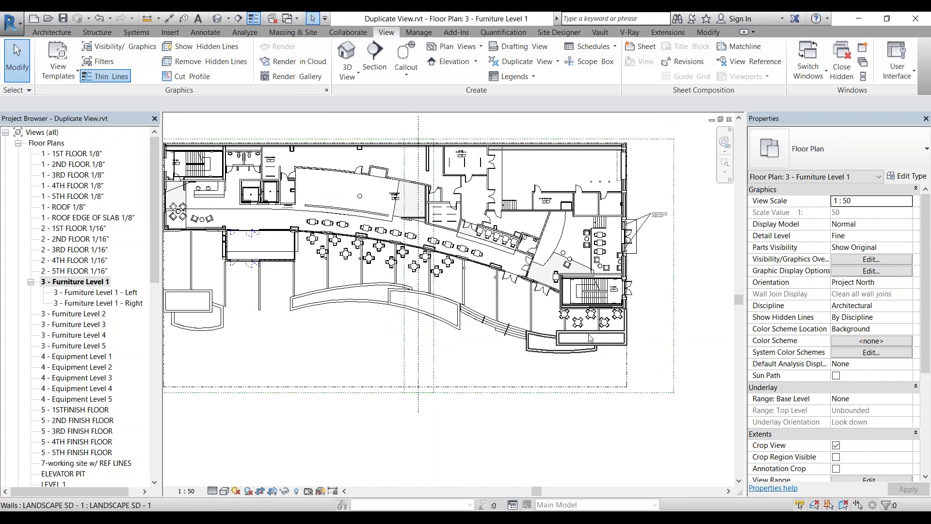
{"action": "middle_click_drag", "start_coordinate": [551, 331], "coordinate": [595, 344]}
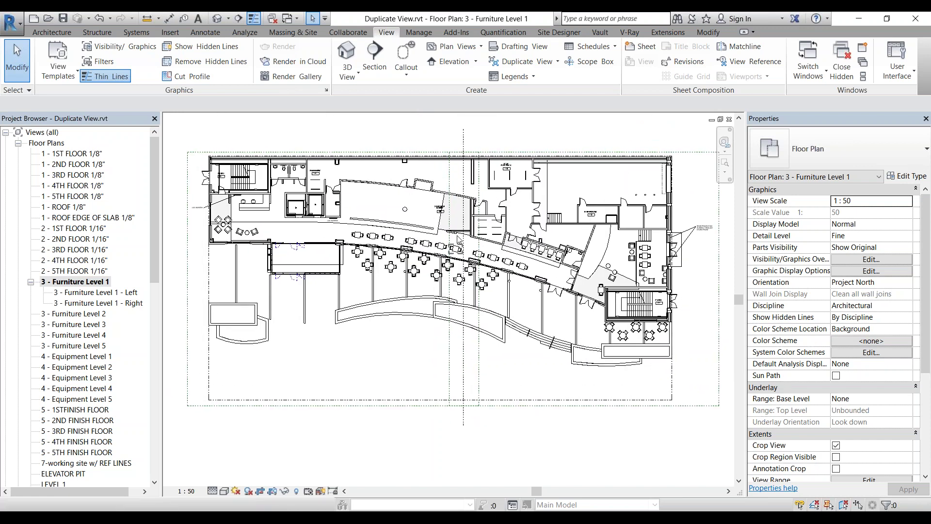
{"action": "left_click", "coordinate": [377, 153]}
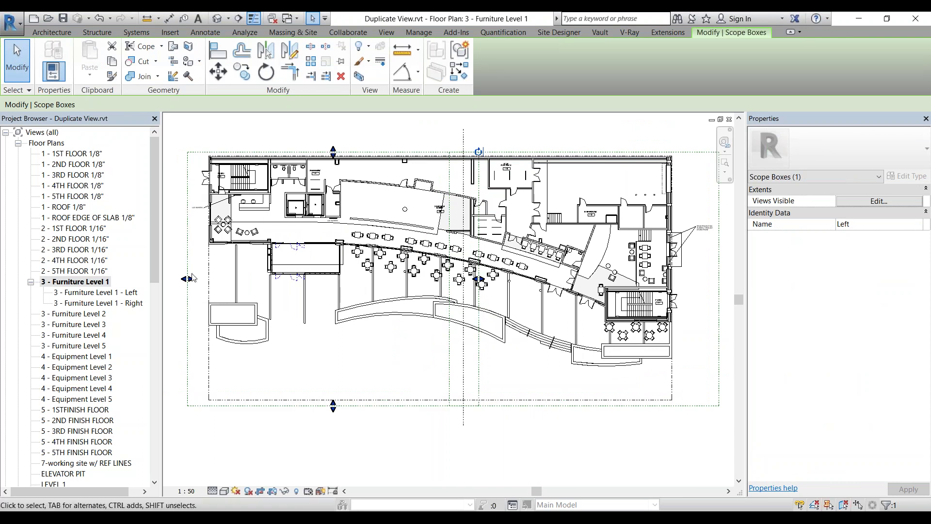
Rename Scope Box 2 to Right in Properties and apply
{"action": "left_click", "coordinate": [551, 147]}
{"action": "left_click", "coordinate": [551, 152]}
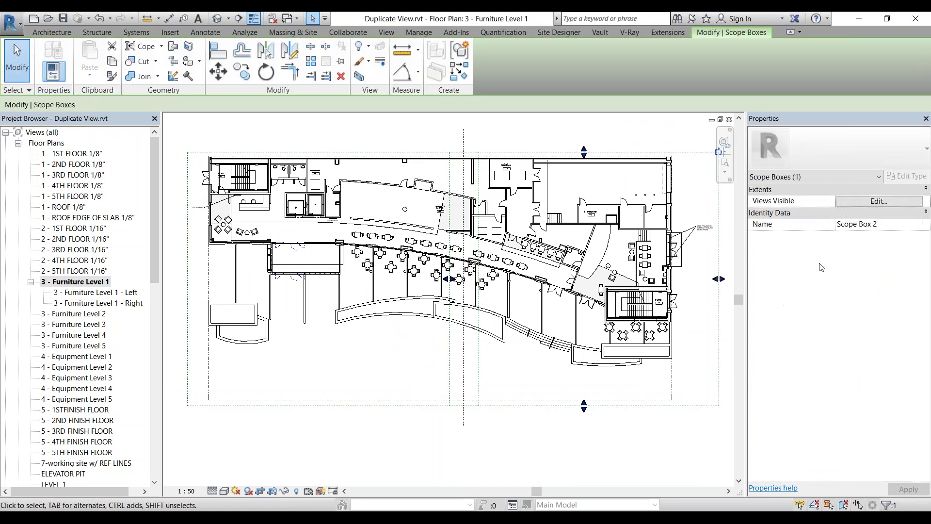
{"action": "left_click", "coordinate": [884, 224]}
{"action": "type", "text": "Right"}
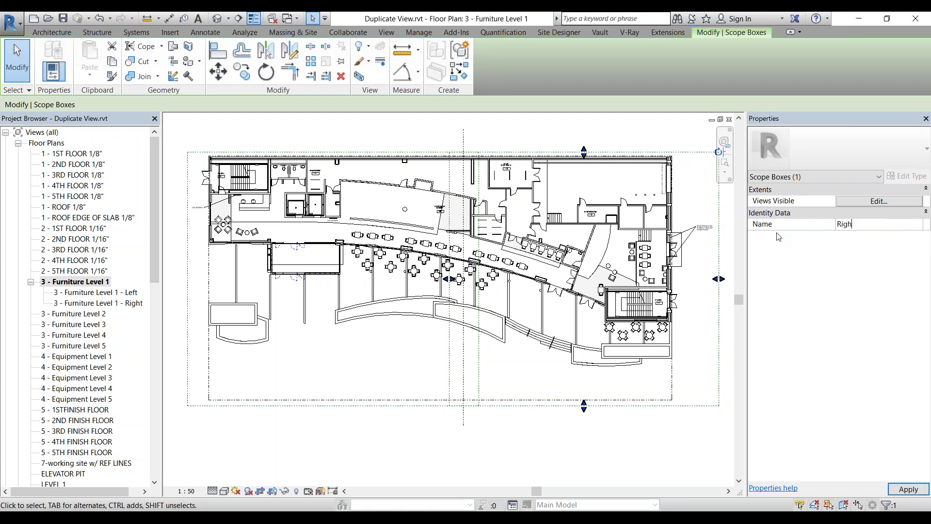
{"action": "left_click", "coordinate": [908, 489]}
Open the Left dependent view and assign it the Left scope box
{"action": "left_click", "coordinate": [653, 465]}
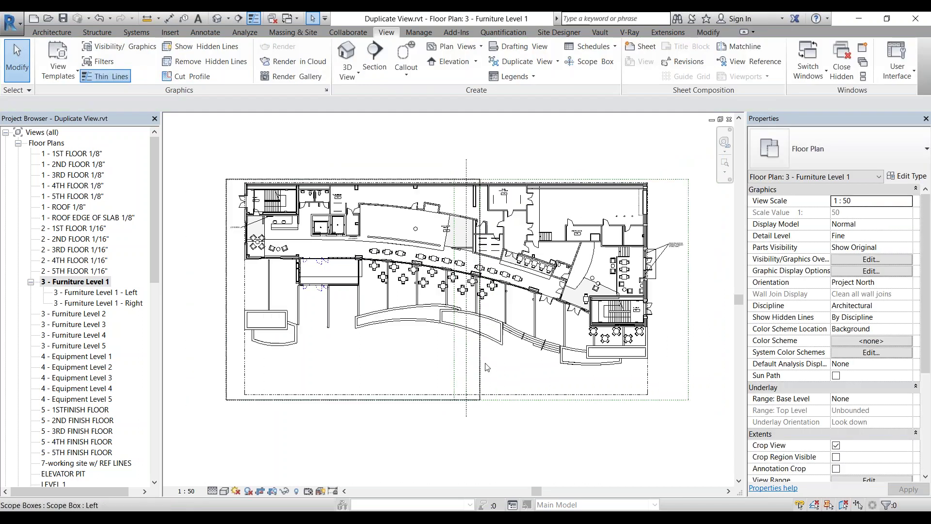
{"action": "scroll", "coordinate": [487, 366], "scroll_direction": "down", "scroll_amount": 2}
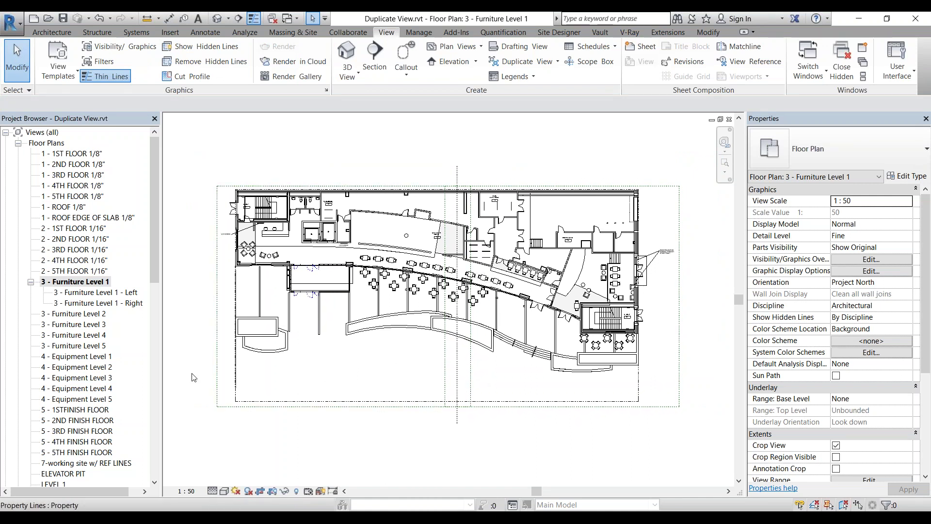
{"action": "double_click", "coordinate": [102, 294]}
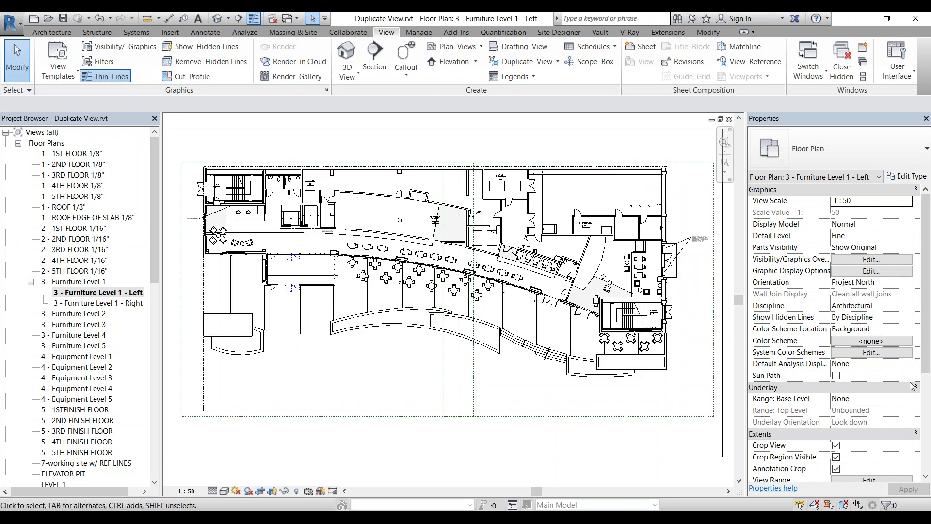
{"action": "scroll", "coordinate": [928, 383], "scroll_direction": "down", "scroll_amount": 1}
{"action": "scroll", "coordinate": [927, 383], "scroll_direction": "down", "scroll_amount": 1}
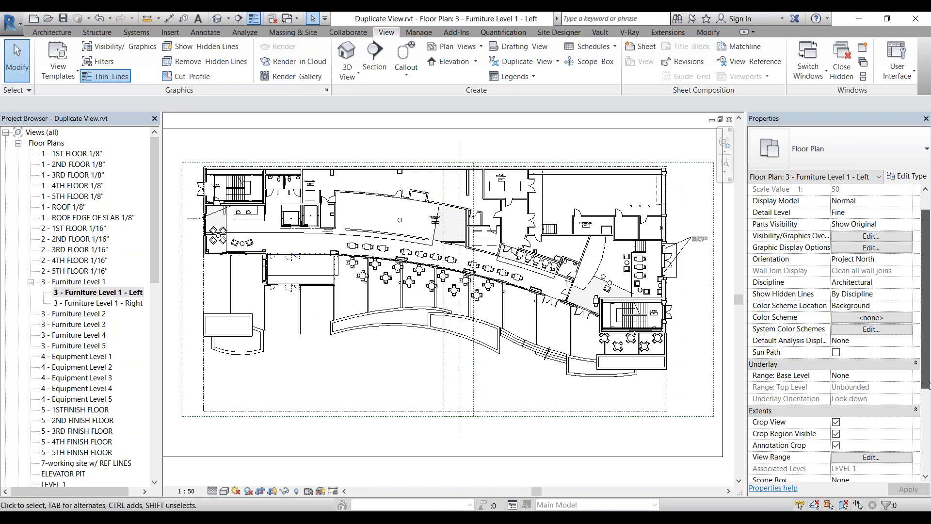
{"action": "scroll", "coordinate": [863, 412], "scroll_direction": "down", "scroll_amount": 2}
{"action": "scroll", "coordinate": [824, 427], "scroll_direction": "down", "scroll_amount": 2}
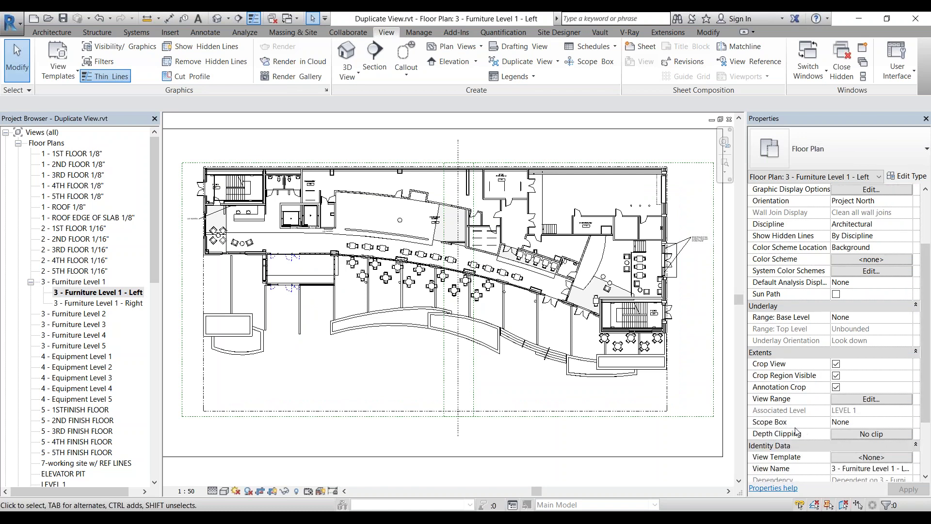
{"action": "left_click", "coordinate": [907, 422]}
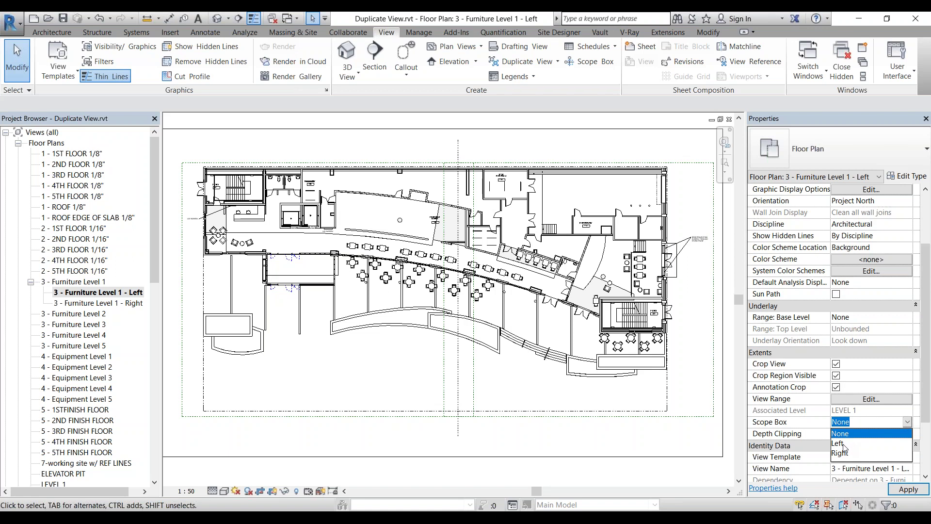
{"action": "left_click", "coordinate": [842, 444]}
{"action": "left_click", "coordinate": [900, 491]}
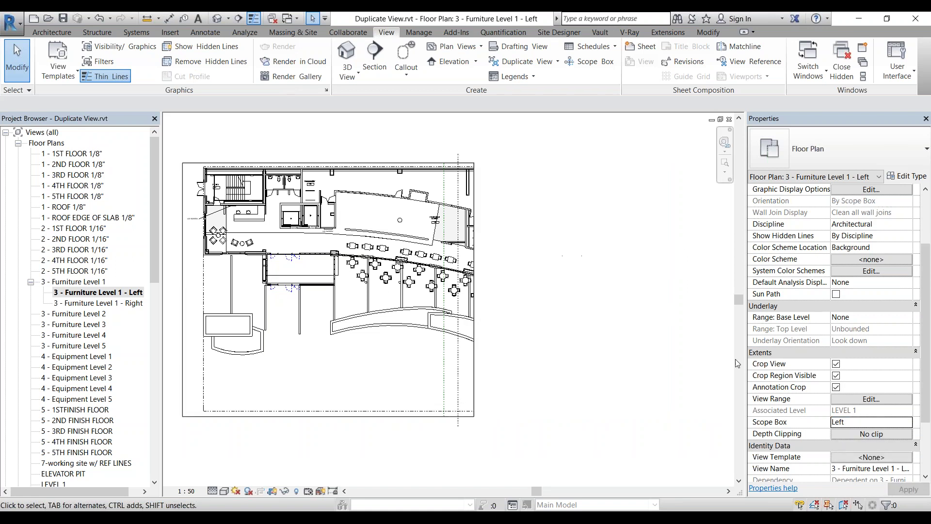
Hide the Left view's crop region, then switch to the Right dependent view
{"action": "middle_click_drag", "start_coordinate": [323, 251], "coordinate": [367, 269]}
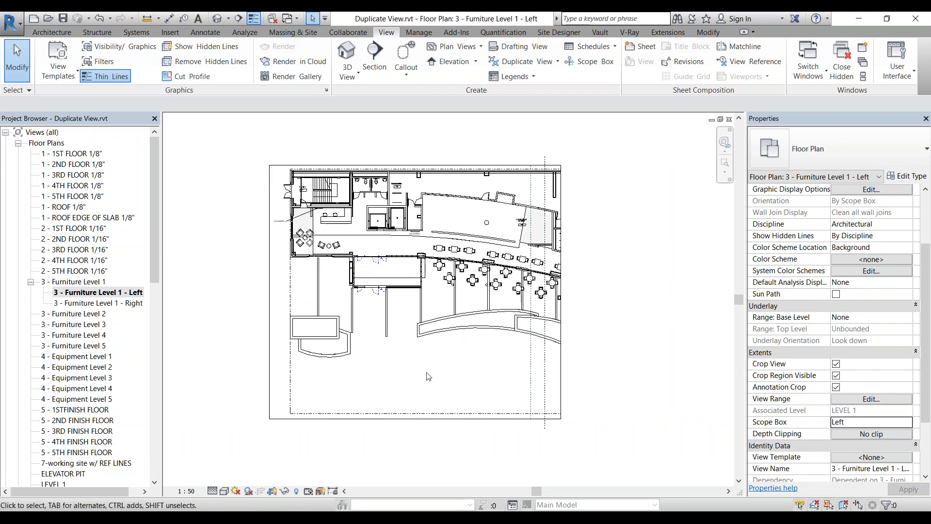
{"action": "left_click", "coordinate": [274, 492]}
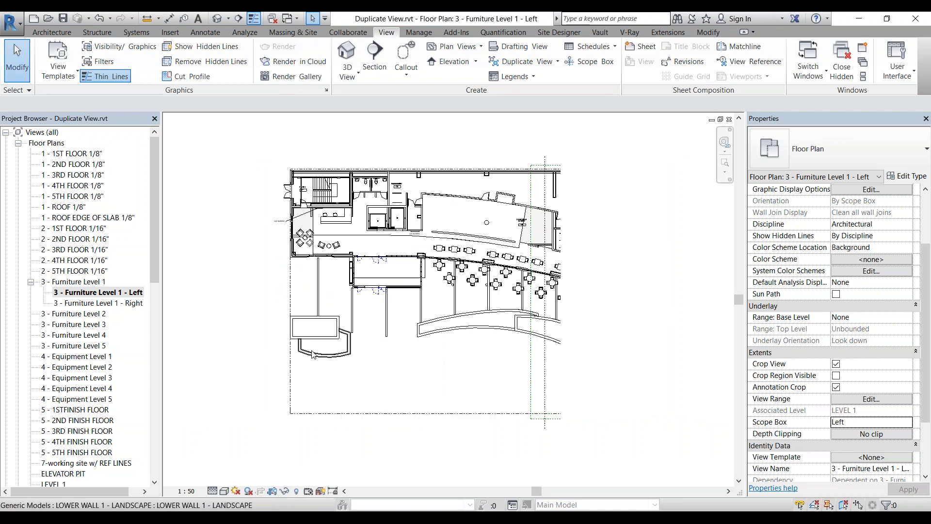
{"action": "double_click", "coordinate": [129, 304]}
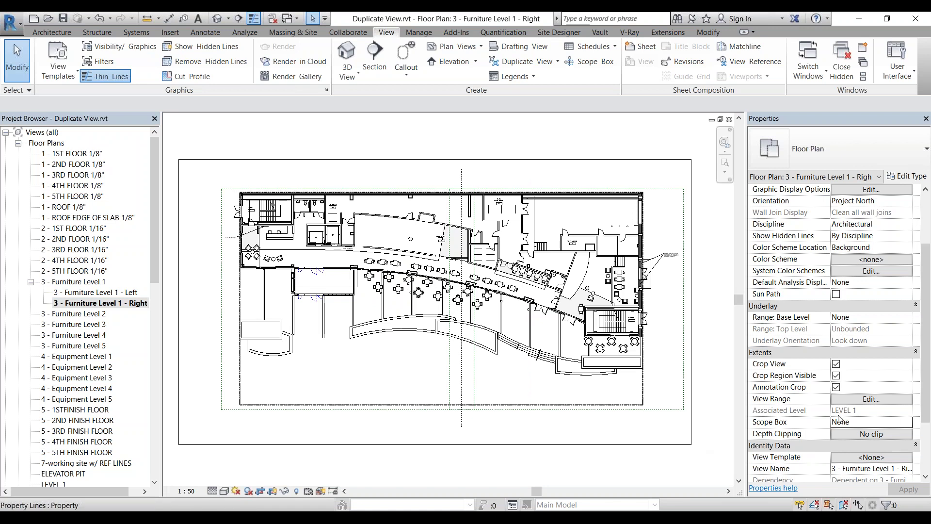
Assign the Right scope box to the Right dependent view and hide its crop region
{"action": "left_click", "coordinate": [880, 425]}
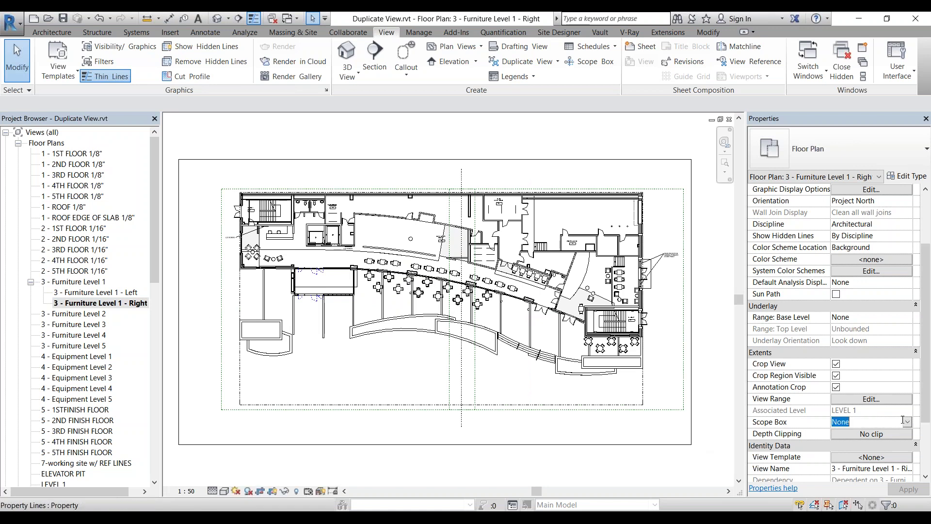
{"action": "left_click", "coordinate": [846, 453]}
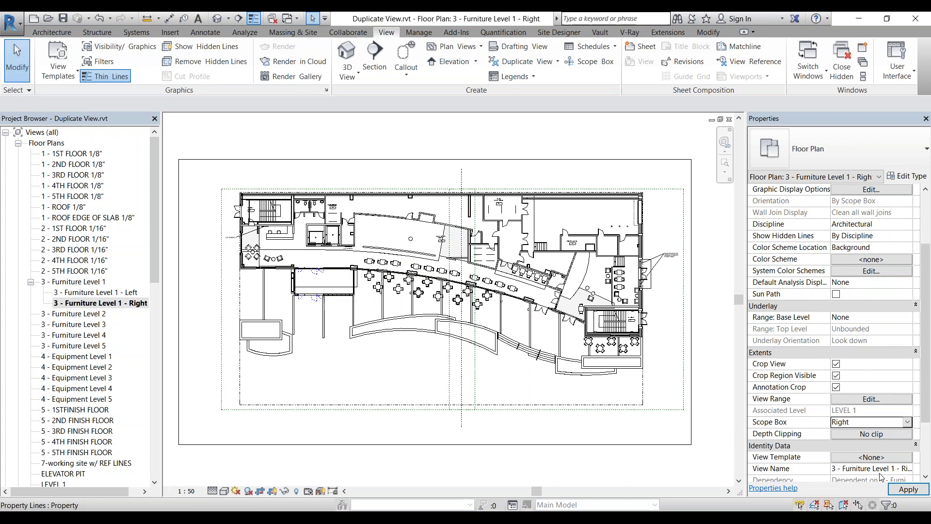
{"action": "left_click", "coordinate": [903, 491]}
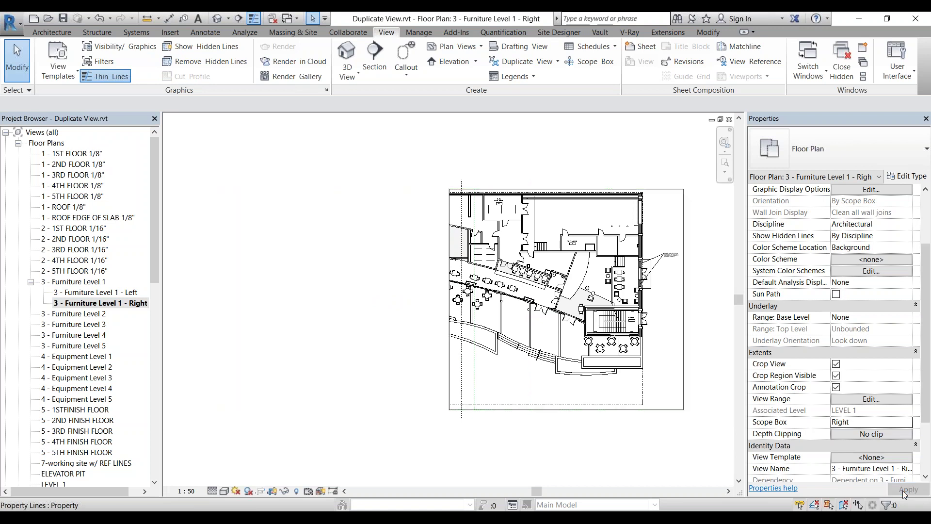
{"action": "left_click", "coordinate": [275, 491]}
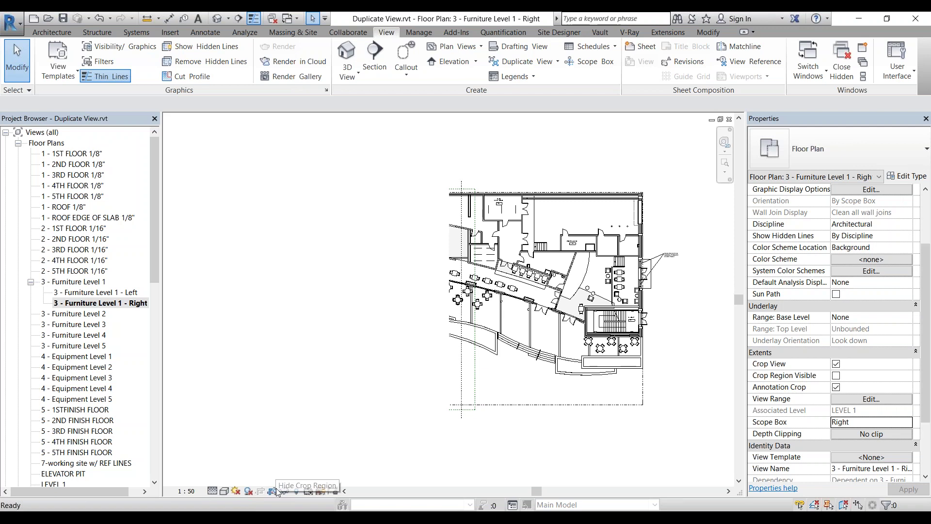
{"action": "middle_click_drag", "start_coordinate": [557, 320], "coordinate": [532, 312]}
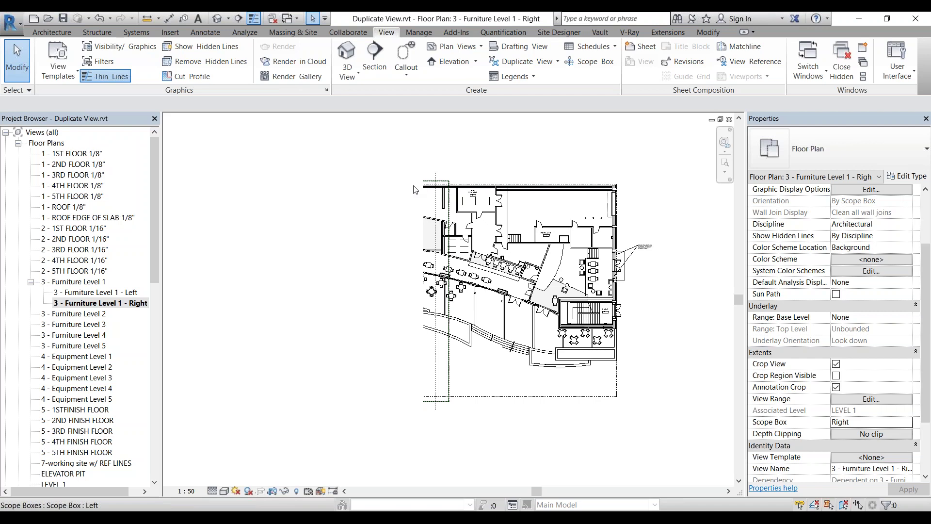
{"action": "scroll", "coordinate": [445, 182], "scroll_direction": "up", "scroll_amount": 3}
{"action": "scroll", "coordinate": [445, 182], "scroll_direction": "up", "scroll_amount": 2}
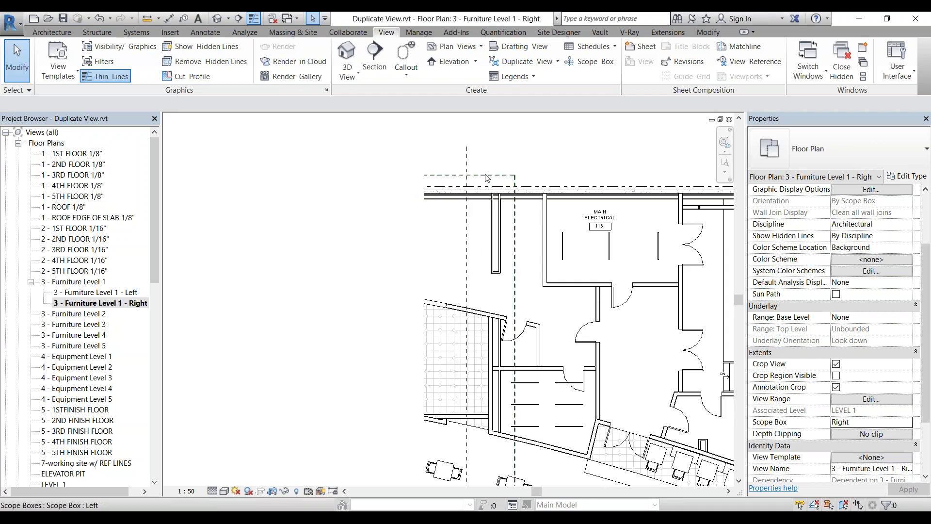
{"action": "scroll", "coordinate": [494, 187], "scroll_direction": "up", "scroll_amount": 2}
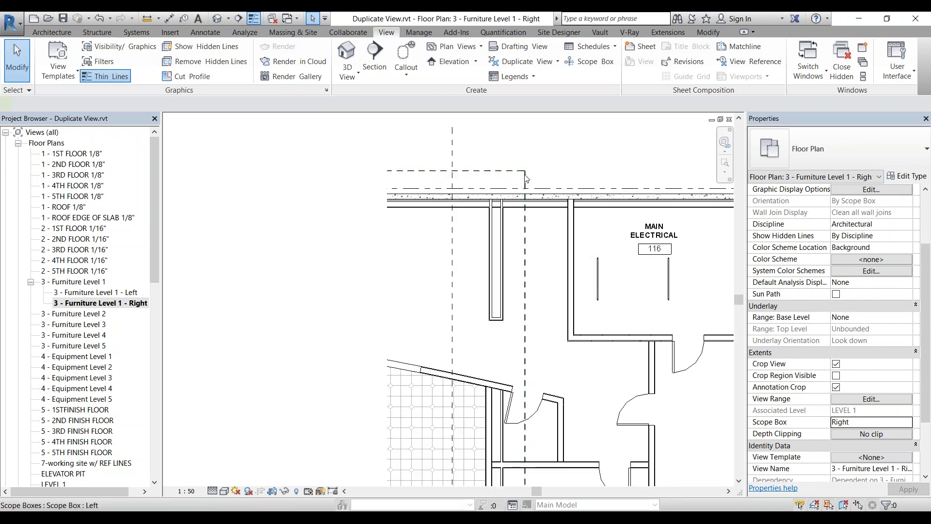
Hide the Left scope box in the Right dependent view
{"action": "left_click", "coordinate": [525, 178]}
{"action": "right_click", "coordinate": [526, 182]}
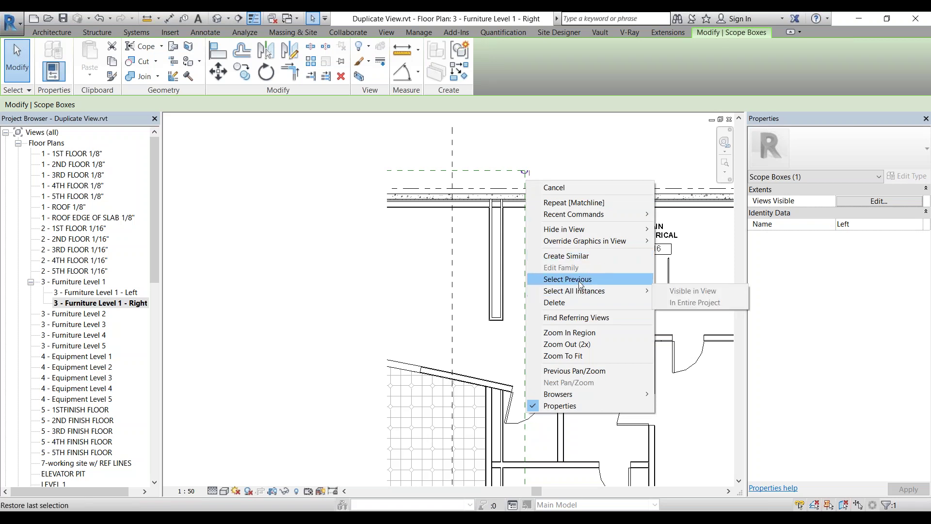
{"action": "mouse_move", "coordinate": [563, 229]}
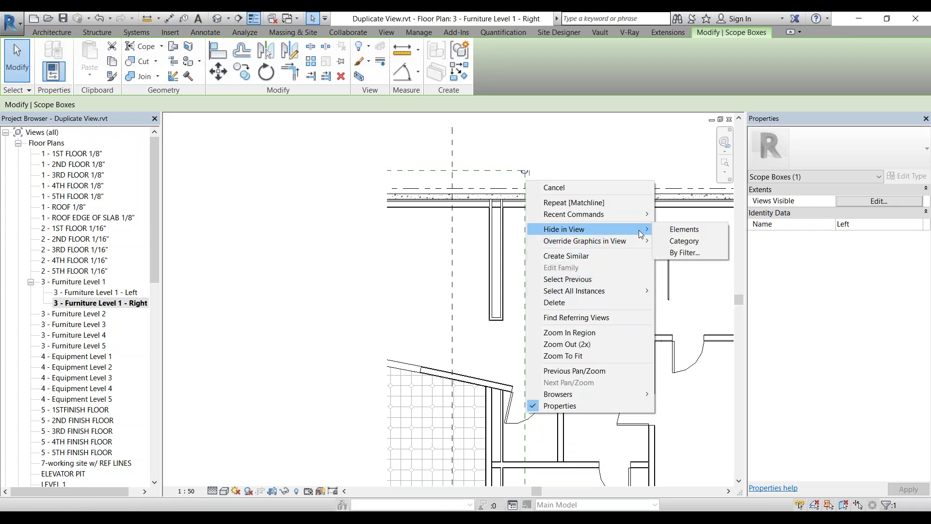
{"action": "left_click", "coordinate": [684, 229]}
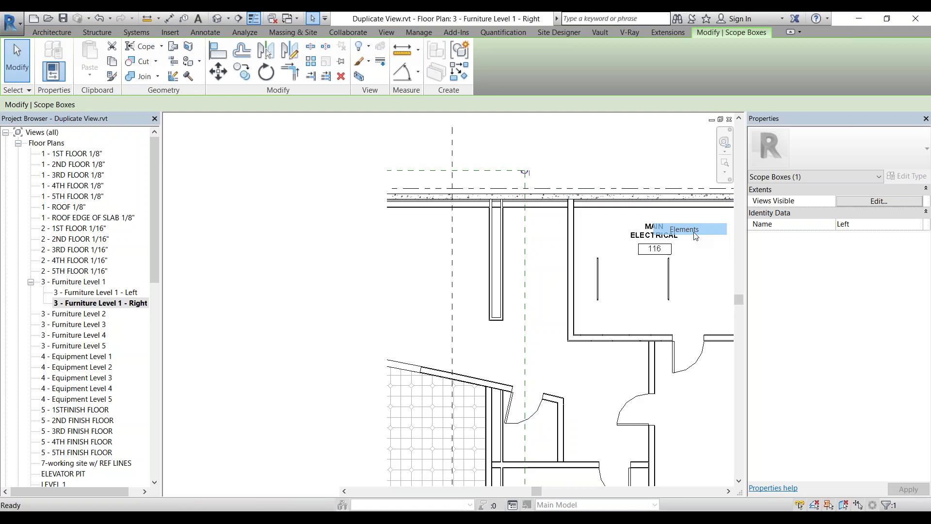
{"action": "key", "text": "Escape"}
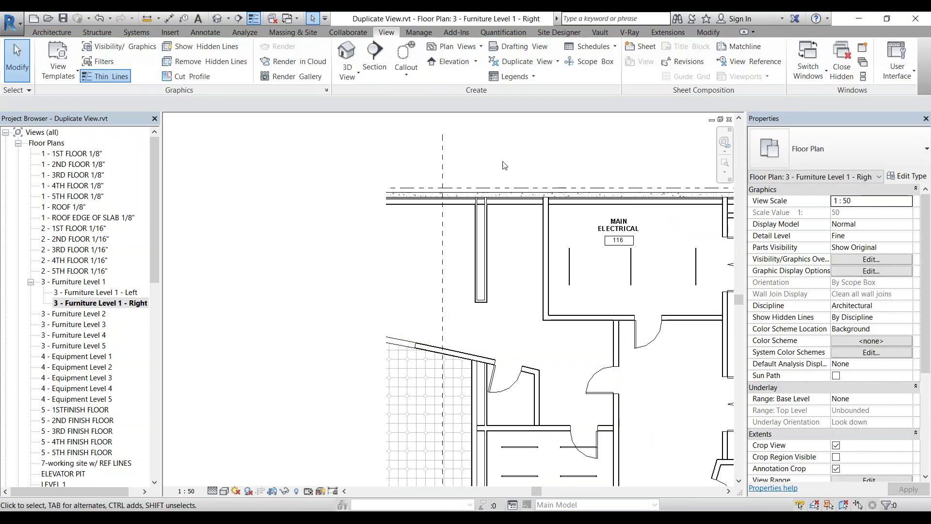
Open the Furniture Level 1 - Left view and hide the Right scope box there
{"action": "scroll", "coordinate": [431, 195], "scroll_direction": "down", "scroll_amount": 2}
{"action": "scroll", "coordinate": [431, 195], "scroll_direction": "down", "scroll_amount": 2}
{"action": "scroll", "coordinate": [431, 195], "scroll_direction": "down", "scroll_amount": 1}
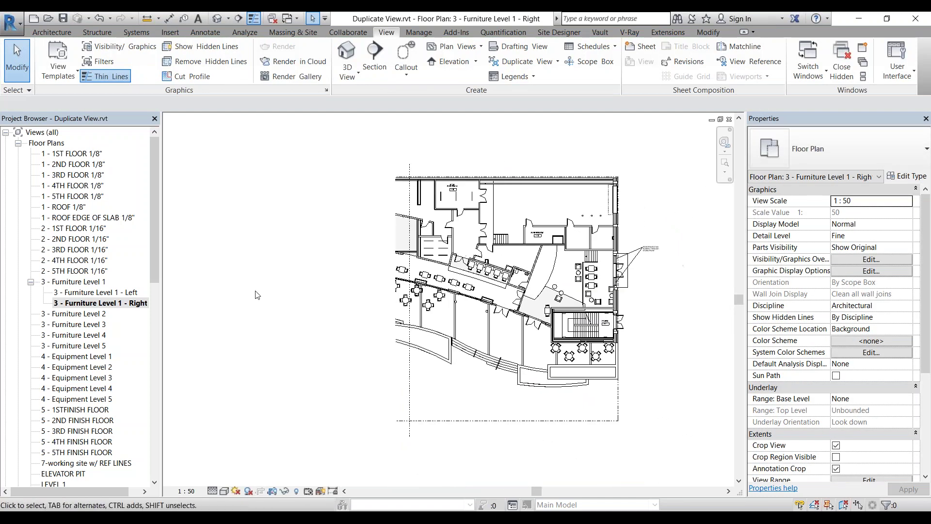
{"action": "left_click", "coordinate": [108, 300]}
{"action": "double_click", "coordinate": [104, 292]}
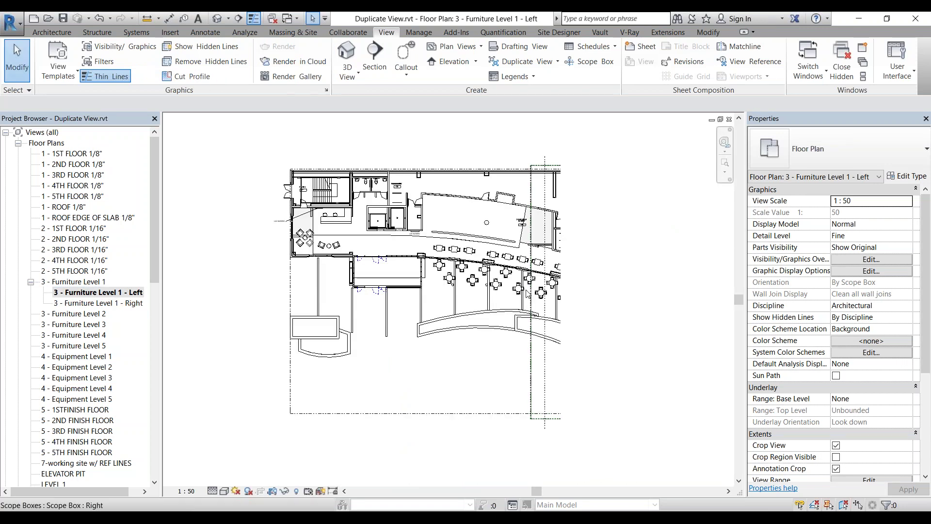
{"action": "middle_click_drag", "start_coordinate": [537, 176], "coordinate": [537, 180]}
{"action": "left_click", "coordinate": [537, 177]}
{"action": "right_click", "coordinate": [536, 178]}
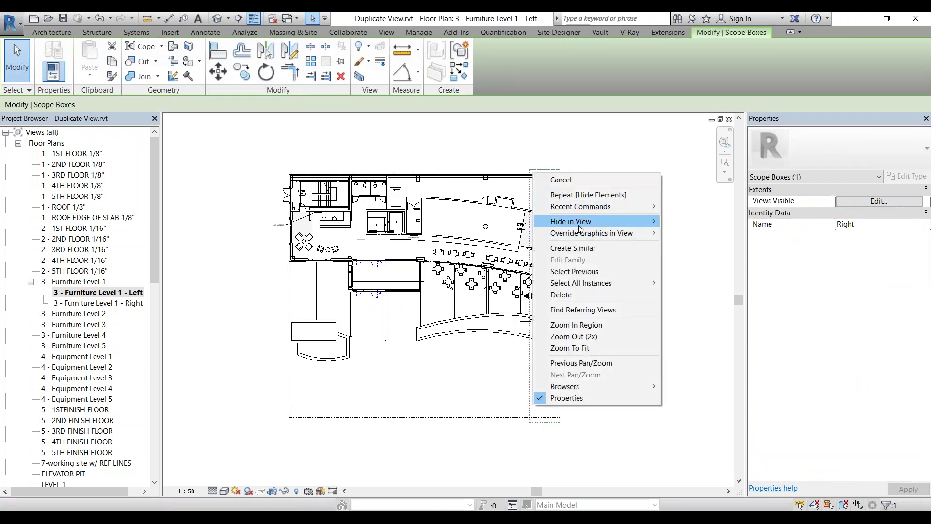
{"action": "left_click", "coordinate": [679, 226]}
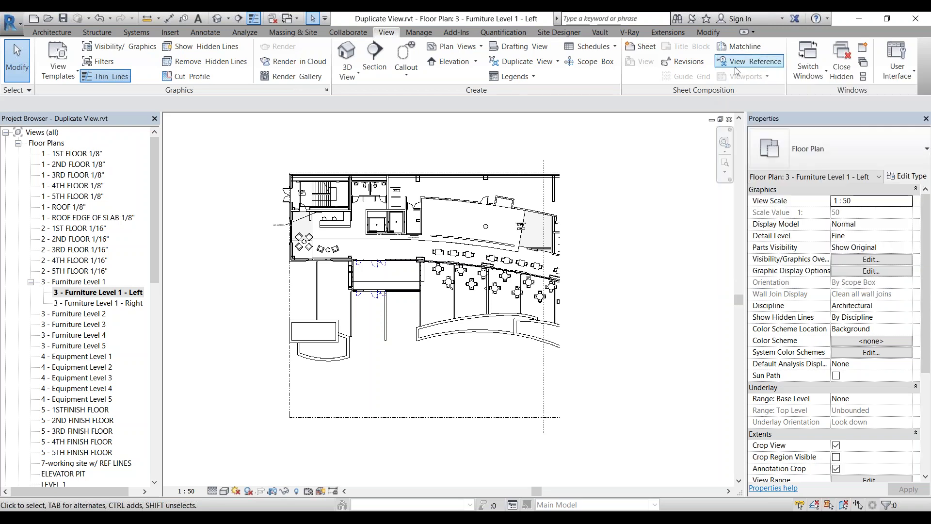
Start a View Reference and place tags near the plan's top grid line
{"action": "left_click", "coordinate": [735, 66]}
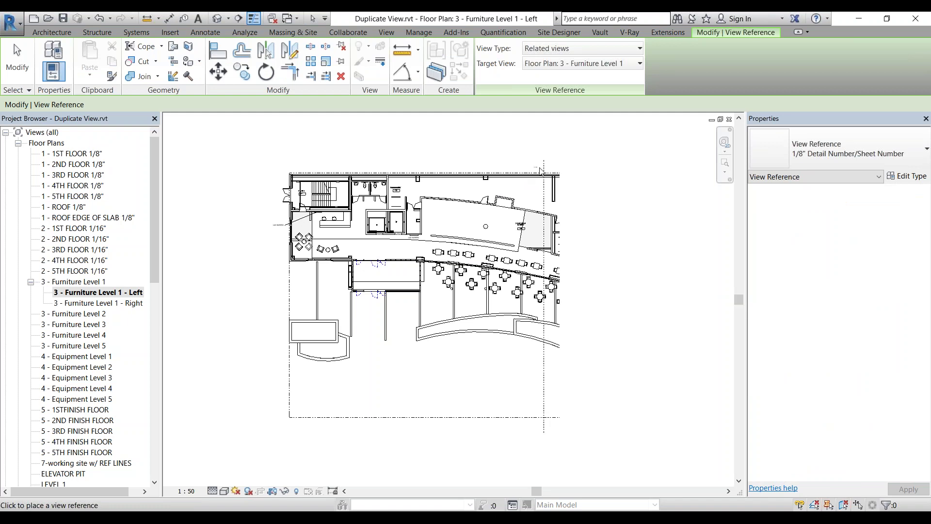
{"action": "scroll", "coordinate": [542, 171], "scroll_direction": "up", "scroll_amount": 3}
{"action": "scroll", "coordinate": [541, 169], "scroll_direction": "up", "scroll_amount": 2}
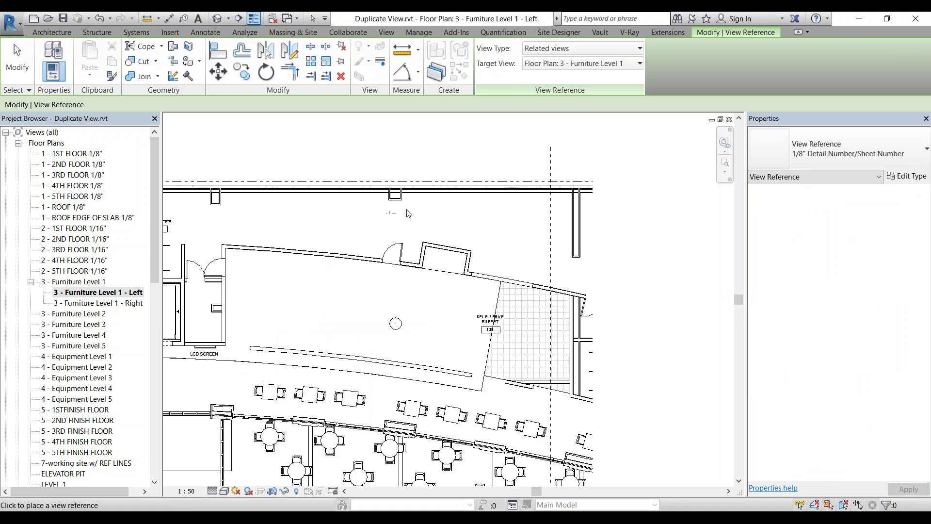
{"action": "left_click", "coordinate": [369, 235]}
{"action": "scroll", "coordinate": [538, 172], "scroll_direction": "up", "scroll_amount": 2}
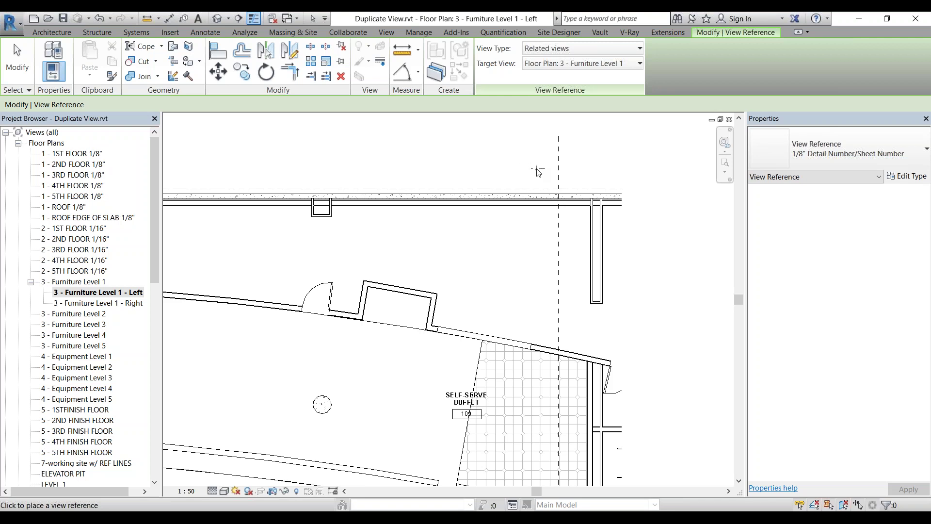
{"action": "left_click", "coordinate": [546, 171]}
Target Furniture Level 1 - Right and place a view reference beside the matchline
{"action": "left_click", "coordinate": [538, 67]}
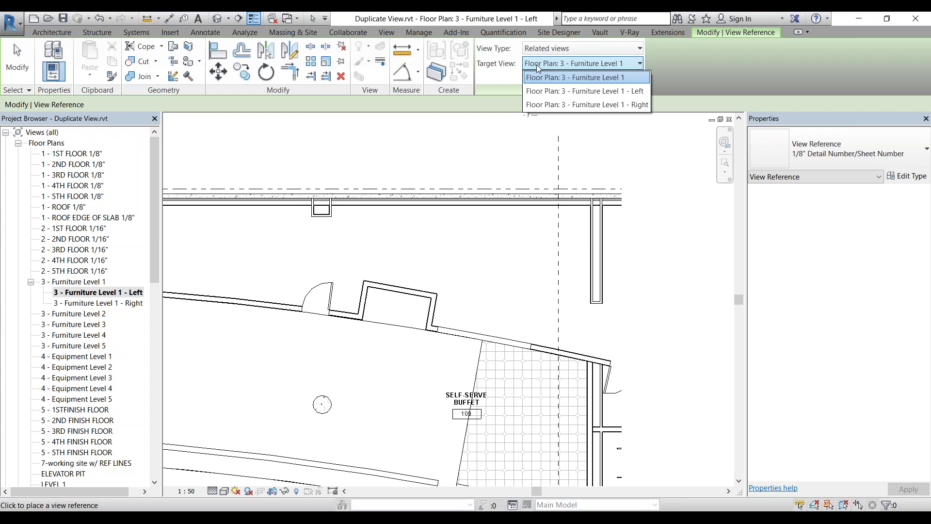
{"action": "left_click", "coordinate": [557, 106]}
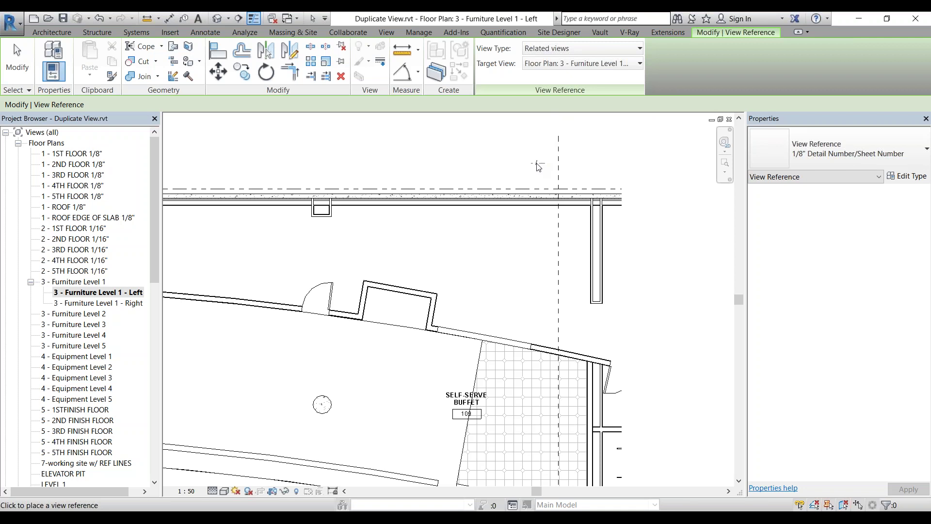
{"action": "left_click", "coordinate": [538, 164]}
{"action": "scroll", "coordinate": [533, 145], "scroll_direction": "down", "scroll_amount": 3}
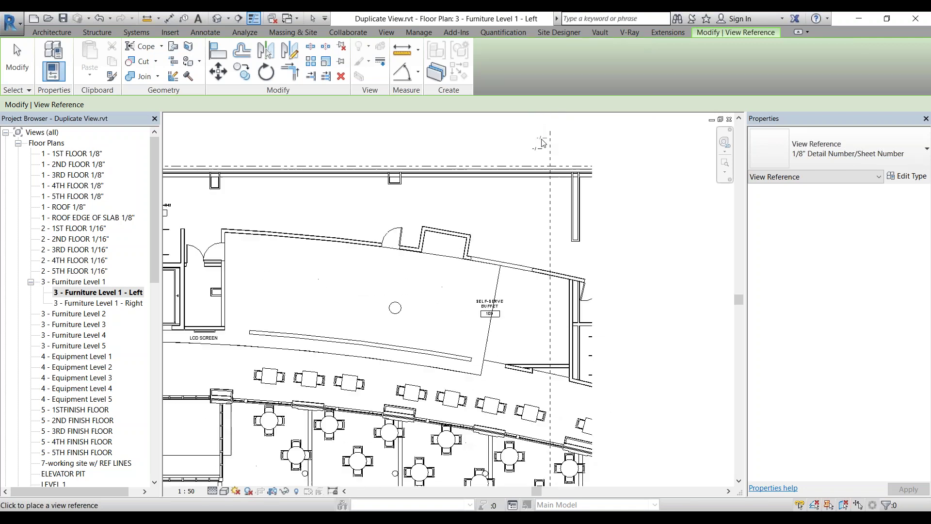
{"action": "scroll", "coordinate": [523, 188], "scroll_direction": "down", "scroll_amount": 2}
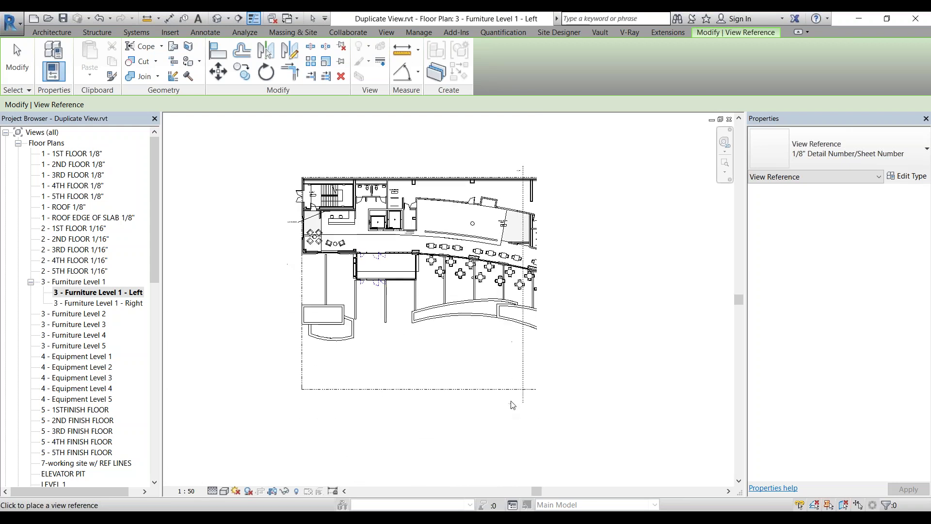
{"action": "scroll", "coordinate": [513, 404], "scroll_direction": "up", "scroll_amount": 2}
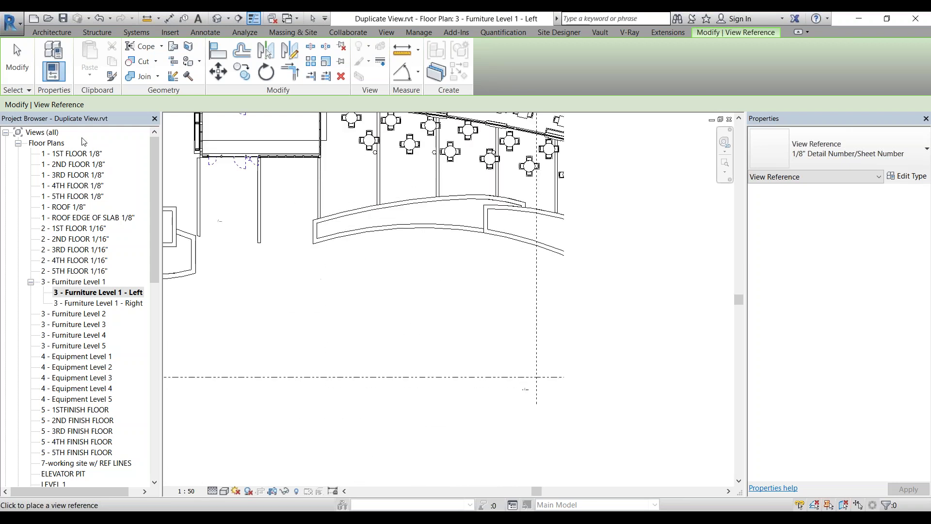
{"action": "left_click", "coordinate": [18, 61]}
Open the Furniture Level 1 - Right view from the Project Browser
{"action": "scroll", "coordinate": [529, 383], "scroll_direction": "up", "scroll_amount": 2}
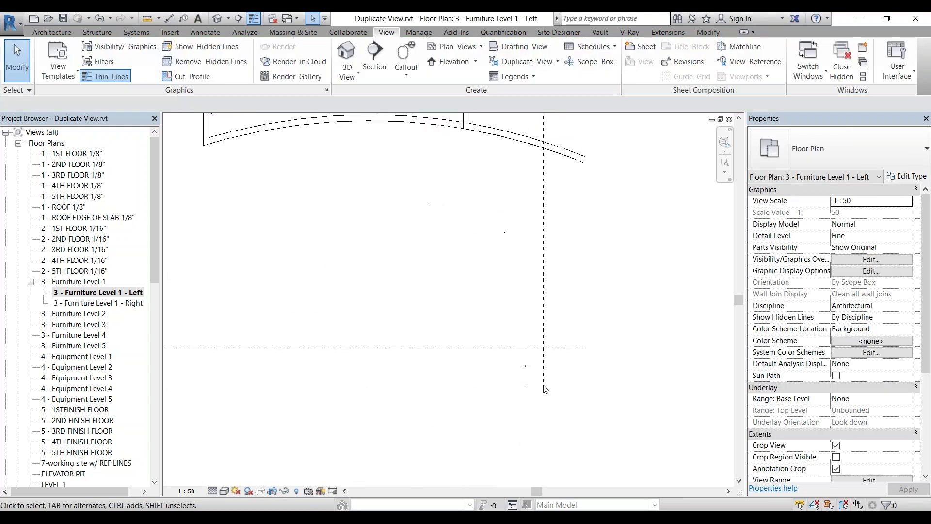
{"action": "scroll", "coordinate": [564, 412], "scroll_direction": "down", "scroll_amount": 2}
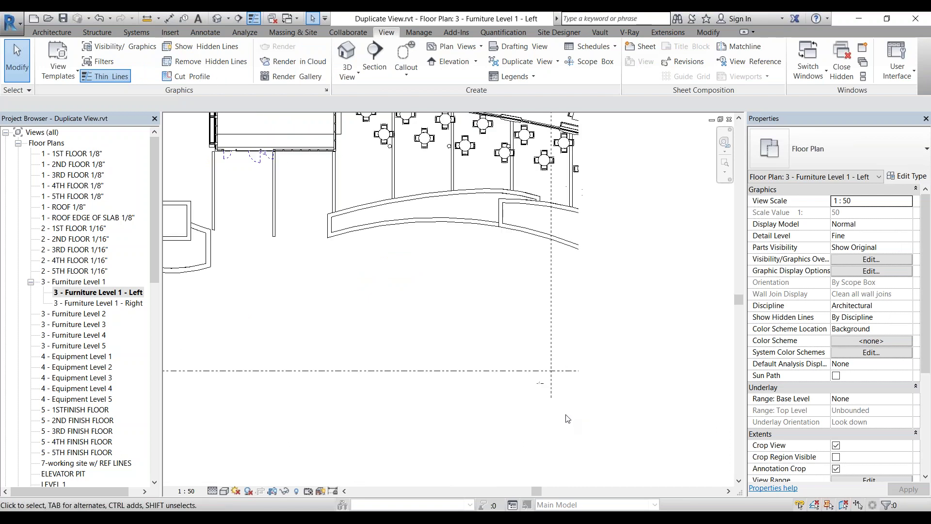
{"action": "double_click", "coordinate": [131, 303]}
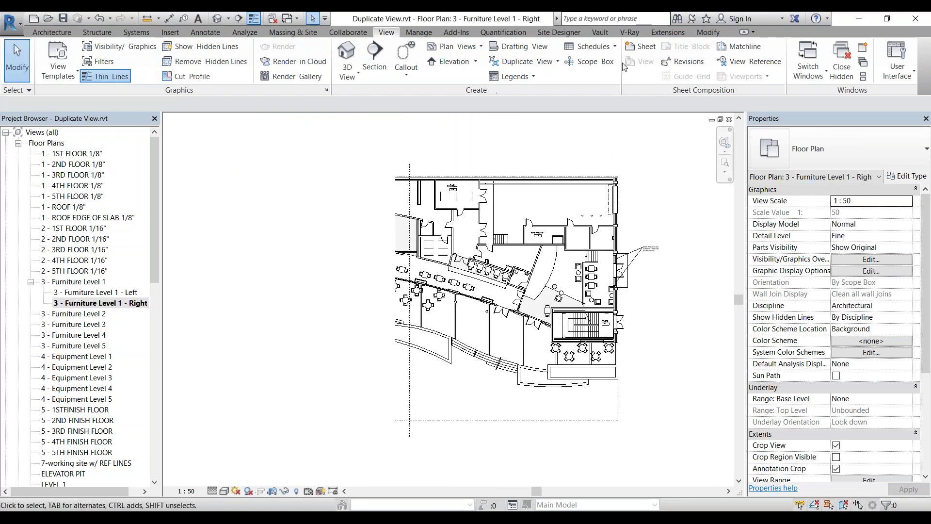
Start a view reference in the Right view, choose a target view, and zoom around
{"action": "left_click", "coordinate": [750, 62]}
{"action": "left_click", "coordinate": [584, 63]}
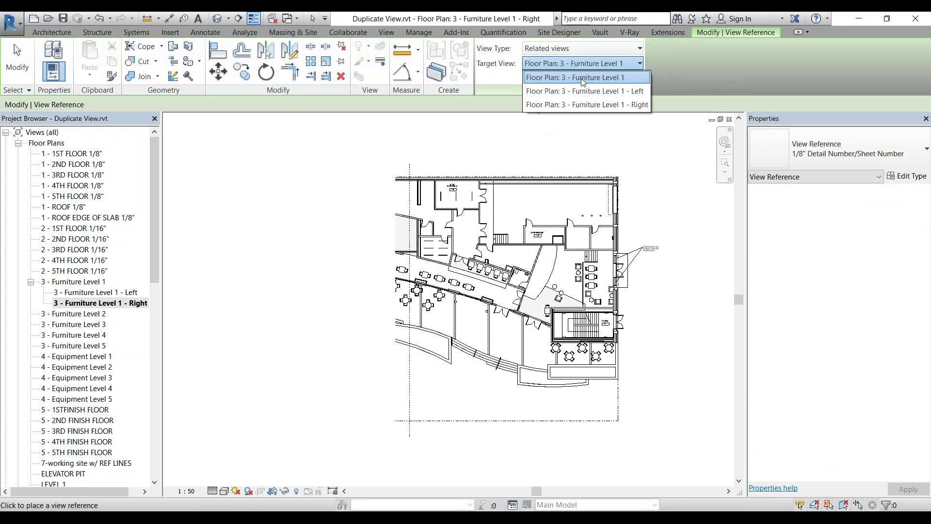
{"action": "left_click", "coordinate": [585, 92]}
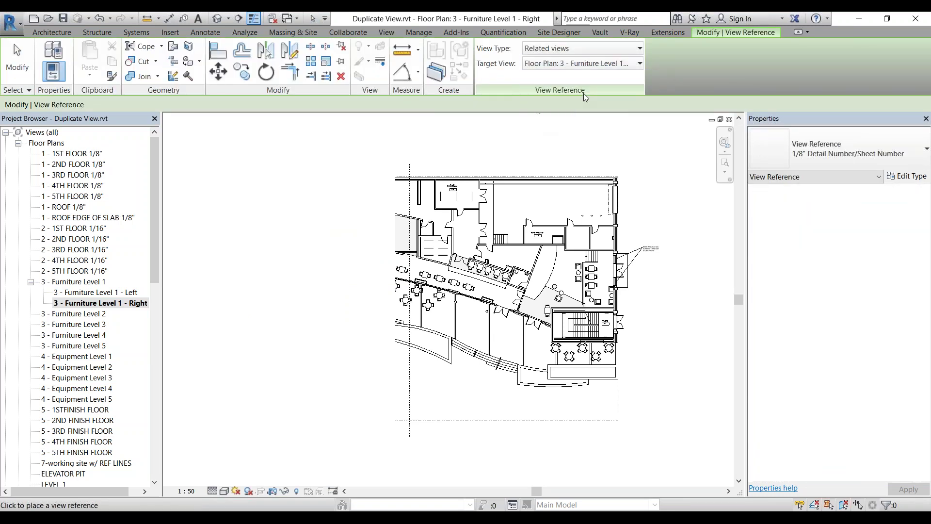
{"action": "scroll", "coordinate": [389, 179], "scroll_direction": "up", "scroll_amount": 1}
{"action": "scroll", "coordinate": [389, 179], "scroll_direction": "up", "scroll_amount": 1}
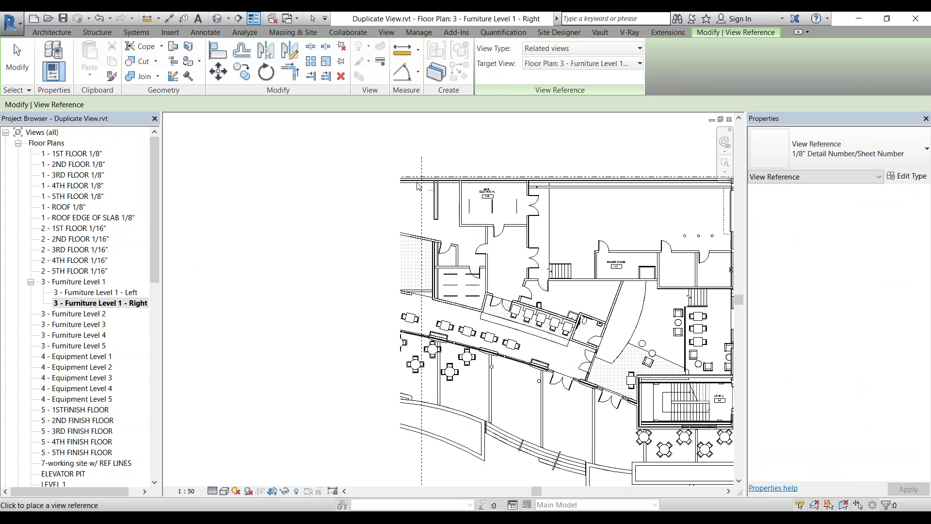
{"action": "scroll", "coordinate": [415, 174], "scroll_direction": "up", "scroll_amount": 1}
{"action": "scroll", "coordinate": [429, 171], "scroll_direction": "up", "scroll_amount": 1}
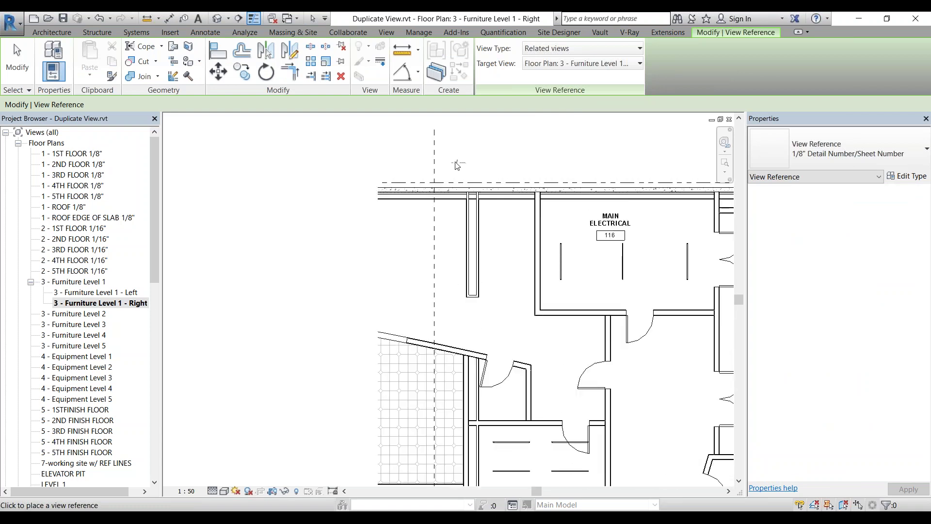
{"action": "scroll", "coordinate": [464, 143], "scroll_direction": "down", "scroll_amount": 2}
{"action": "scroll", "coordinate": [465, 144], "scroll_direction": "down", "scroll_amount": 2}
{"action": "scroll", "coordinate": [464, 443], "scroll_direction": "up", "scroll_amount": 2}
{"action": "scroll", "coordinate": [455, 437], "scroll_direction": "up", "scroll_amount": 2}
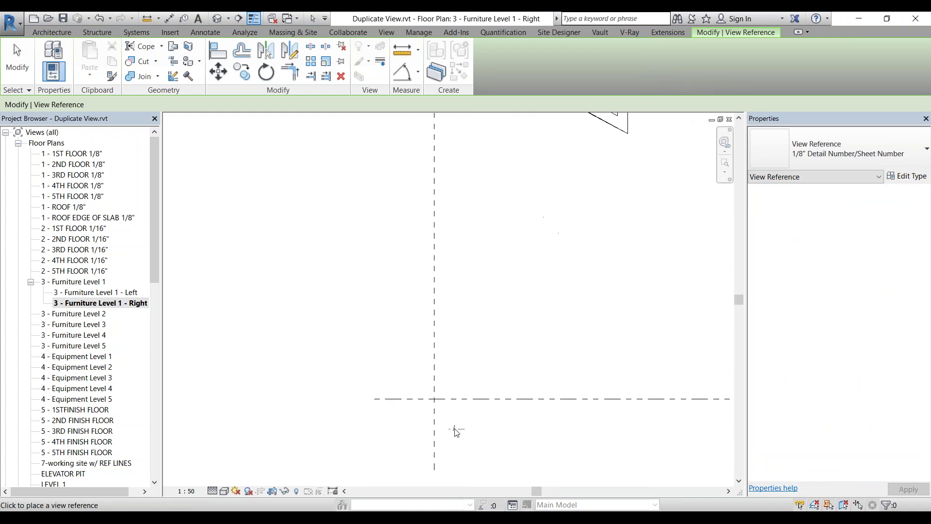
Cancel the view reference without placing it and scroll the Project Browser
{"action": "key", "text": "Escape"}
{"action": "scroll", "coordinate": [398, 291], "scroll_direction": "down", "scroll_amount": 2}
{"action": "scroll", "coordinate": [425, 317], "scroll_direction": "down", "scroll_amount": 3}
{"action": "scroll", "coordinate": [374, 336], "scroll_direction": "down", "scroll_amount": 2}
{"action": "scroll", "coordinate": [357, 349], "scroll_direction": "down", "scroll_amount": 2}
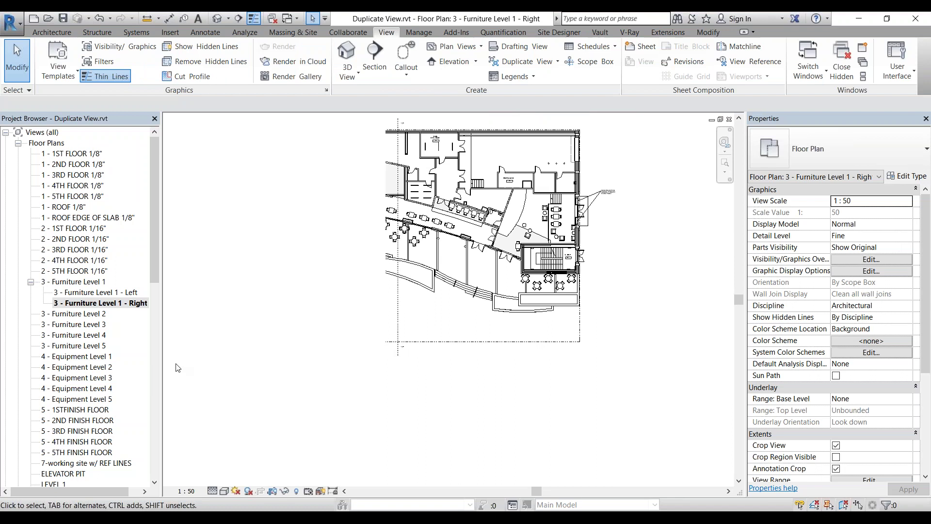
{"action": "left_click_drag", "start_coordinate": [152, 264], "coordinate": [163, 409]}
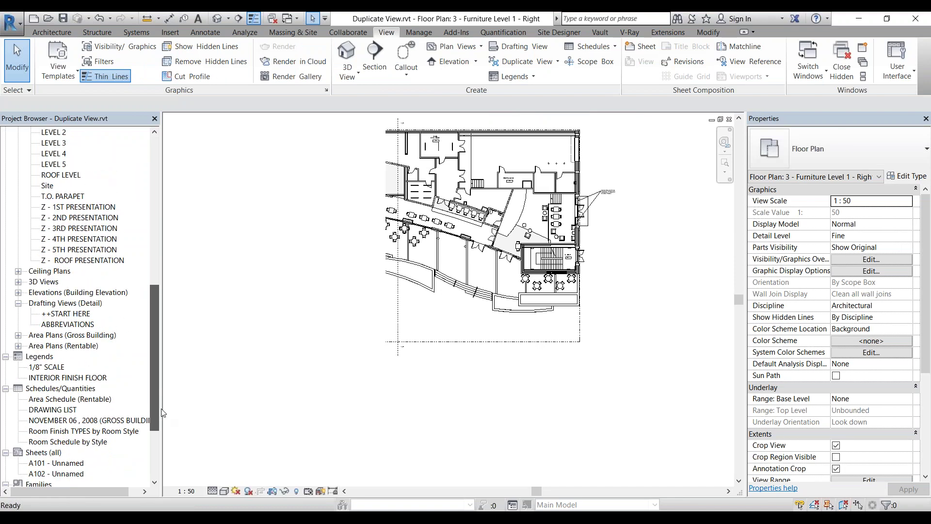
Collapse Groups, expand Sheets (all), and open sheet A101
{"action": "scroll", "coordinate": [82, 427], "scroll_direction": "down", "scroll_amount": 5}
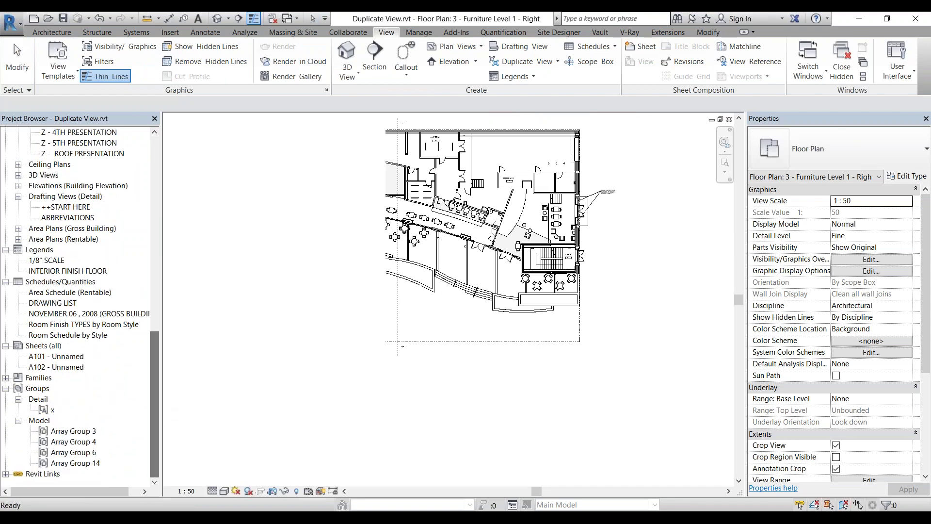
{"action": "left_click", "coordinate": [6, 389]}
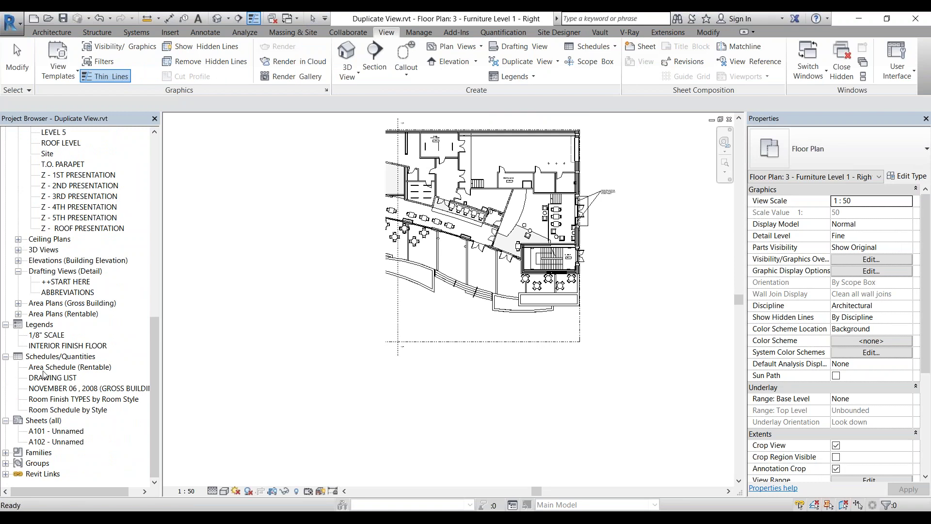
{"action": "left_click", "coordinate": [57, 422]}
{"action": "right_click", "coordinate": [53, 422]}
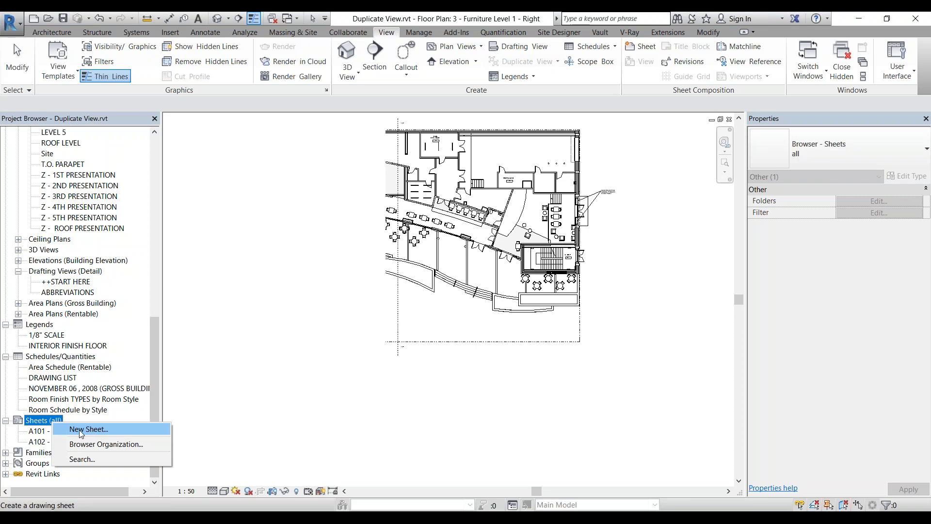
{"action": "left_click", "coordinate": [44, 442]}
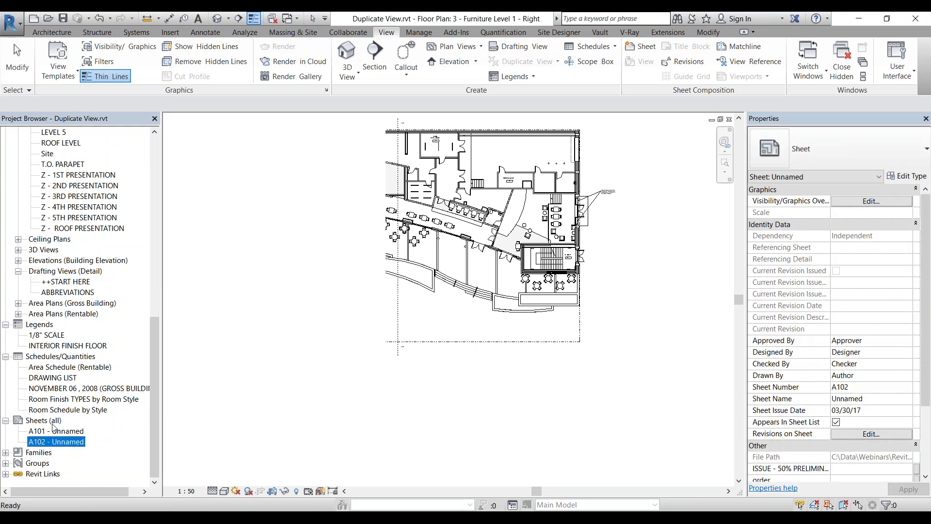
{"action": "double_click", "coordinate": [62, 431]}
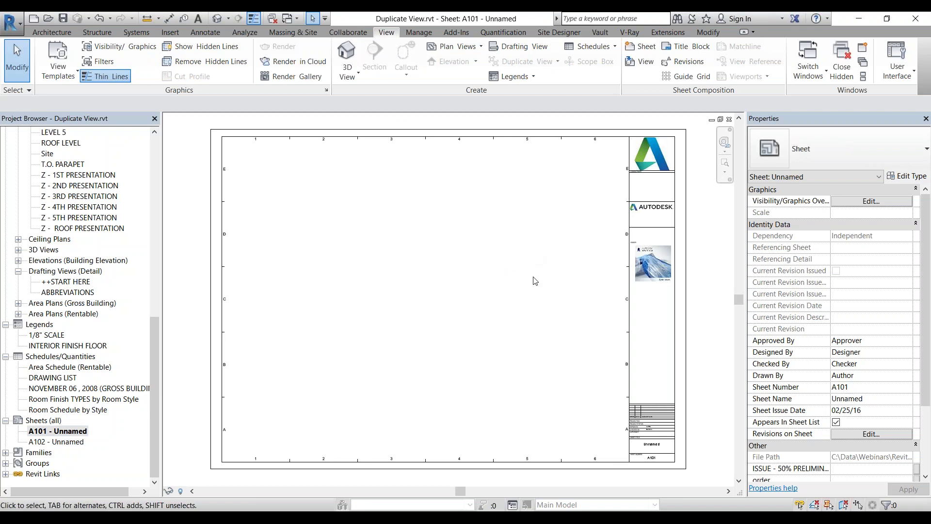
Open sheet A102 and zoom to fit the whole sheet
{"action": "double_click", "coordinate": [68, 442]}
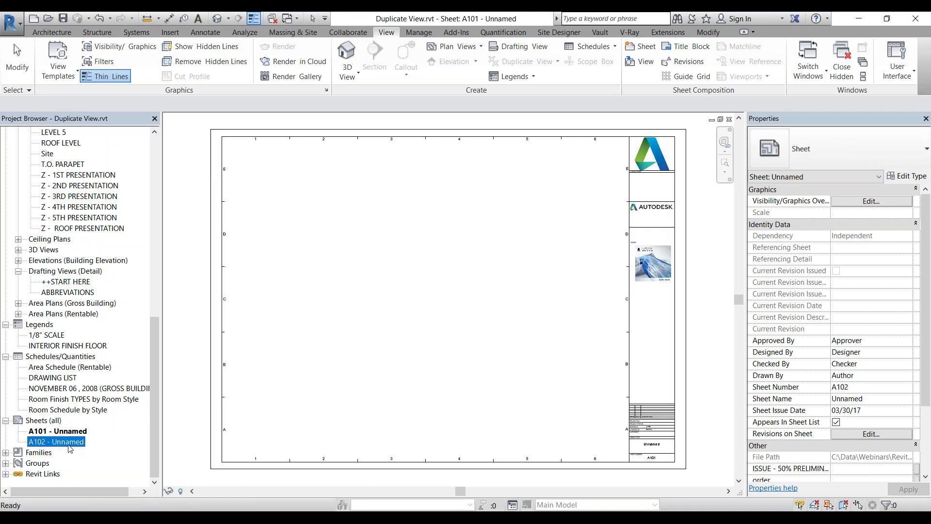
{"action": "scroll", "coordinate": [606, 423], "scroll_direction": "up", "scroll_amount": 1}
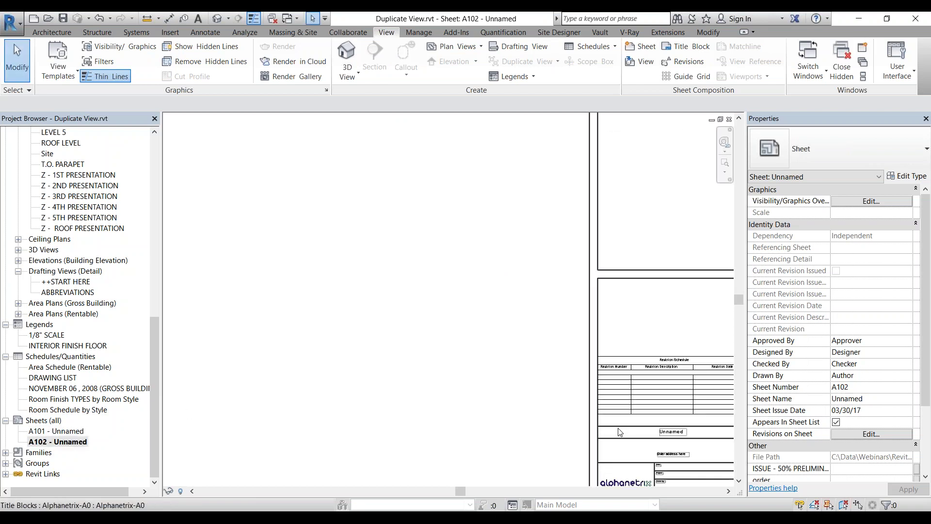
{"action": "middle_click_drag", "start_coordinate": [606, 423], "coordinate": [594, 402]}
{"action": "key", "text": "z"}
{"action": "key", "text": "f"}
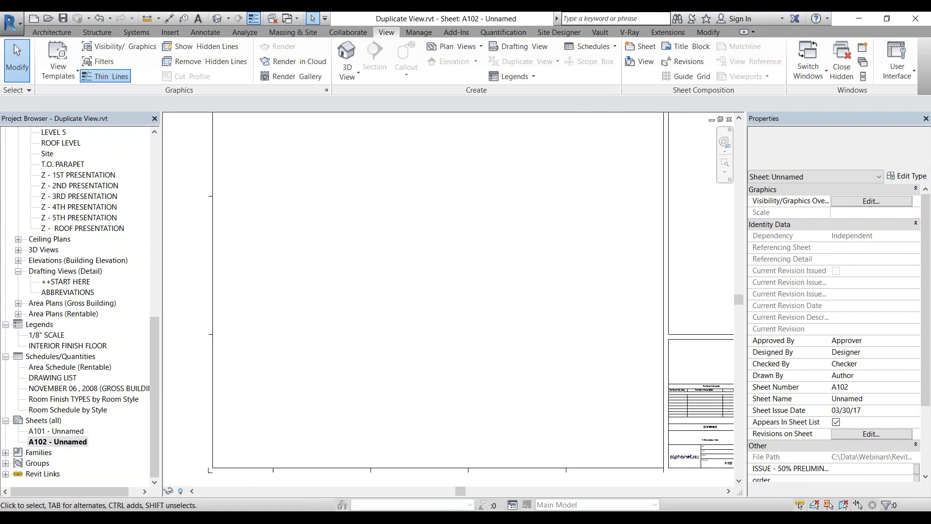
Switch back to sheet A101 and pan it into view
{"action": "double_click", "coordinate": [62, 432]}
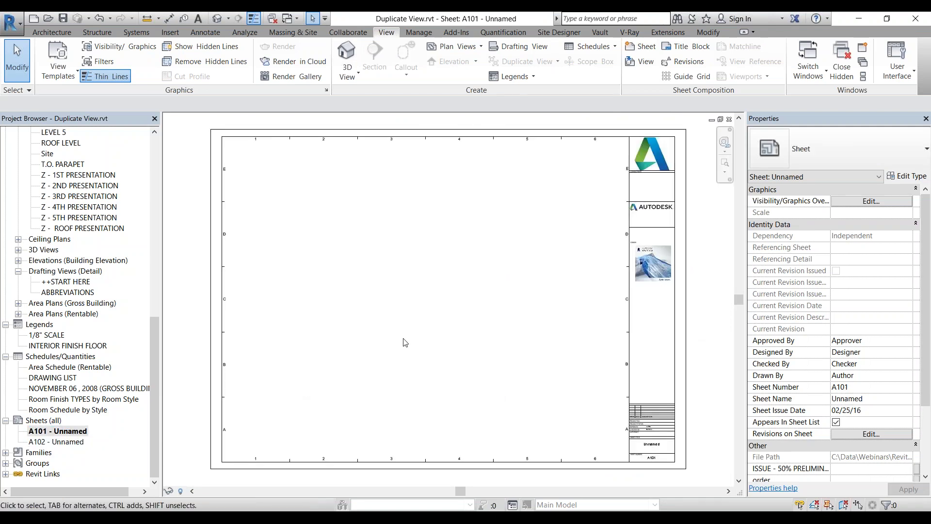
{"action": "middle_click_drag", "start_coordinate": [405, 342], "coordinate": [400, 338]}
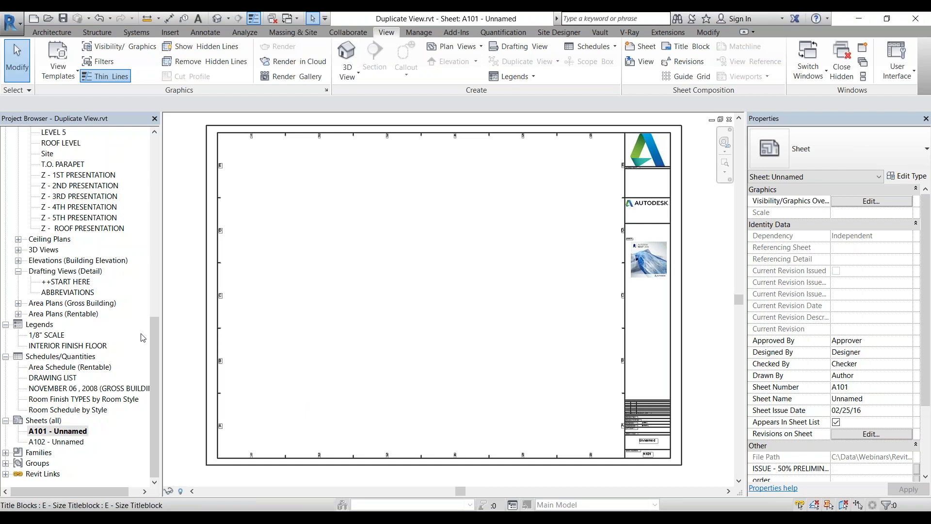
{"action": "left_click_drag", "start_coordinate": [154, 335], "coordinate": [154, 174]}
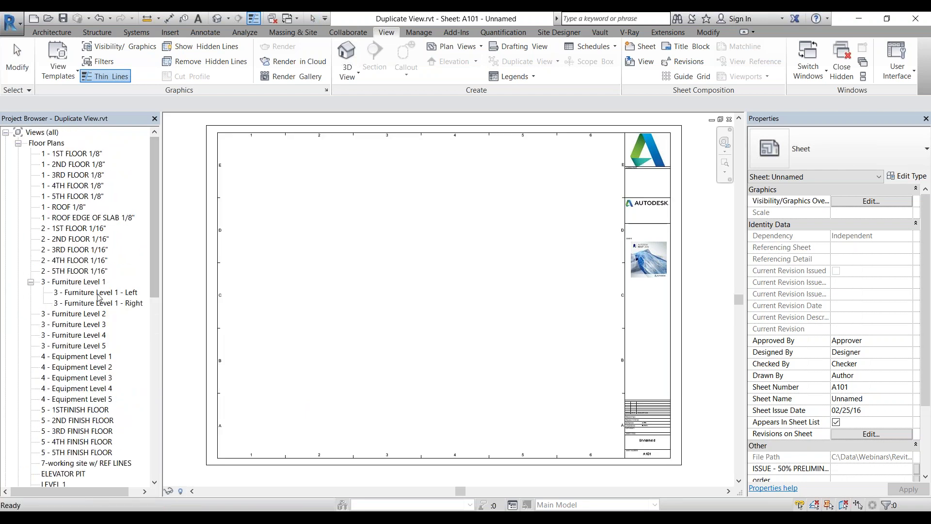
Place 3 - Furniture Level 1 - Left on sheet A101 as a 1:50 viewport
{"action": "left_click", "coordinate": [100, 294]}
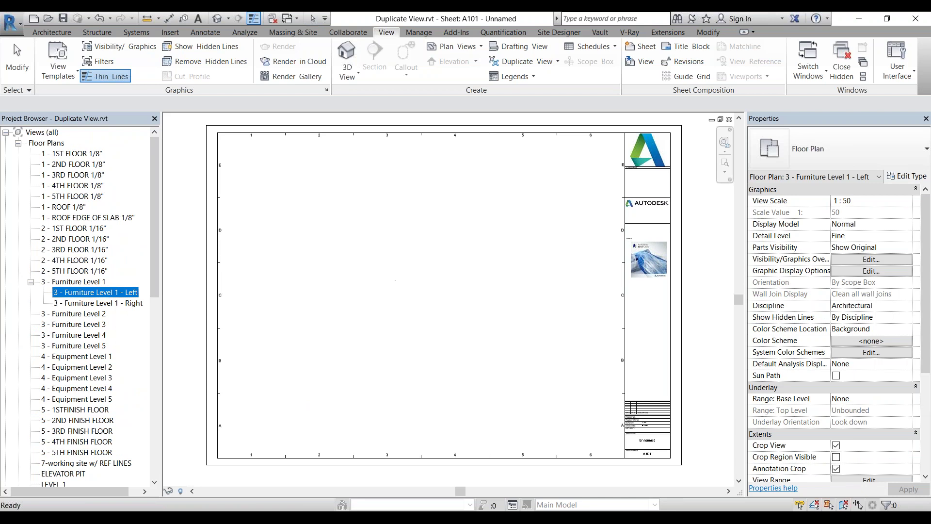
{"action": "left_click_drag", "start_coordinate": [100, 294], "coordinate": [395, 279]}
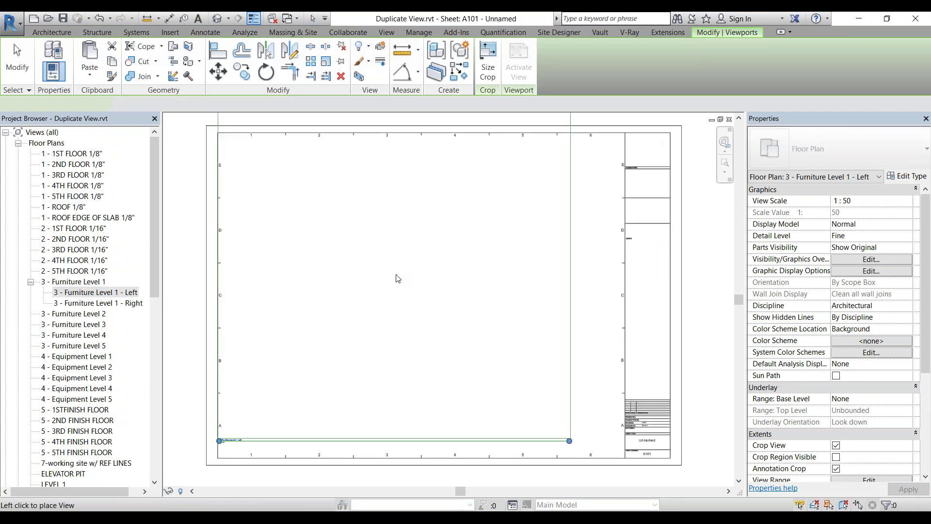
{"action": "left_click", "coordinate": [412, 295]}
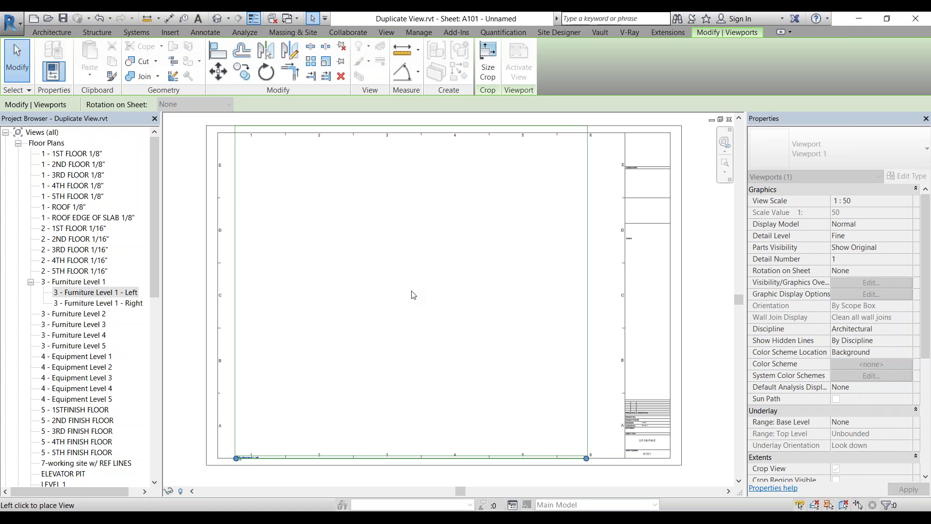
{"action": "left_click", "coordinate": [194, 358]}
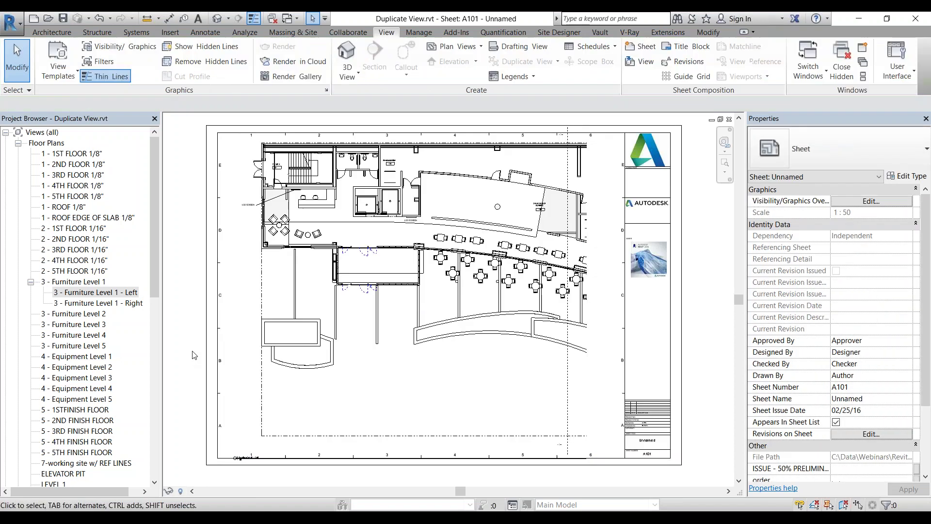
Scroll the Project Browser down and select sheet A102
{"action": "right_click", "coordinate": [103, 298]}
{"action": "left_click", "coordinate": [145, 471]}
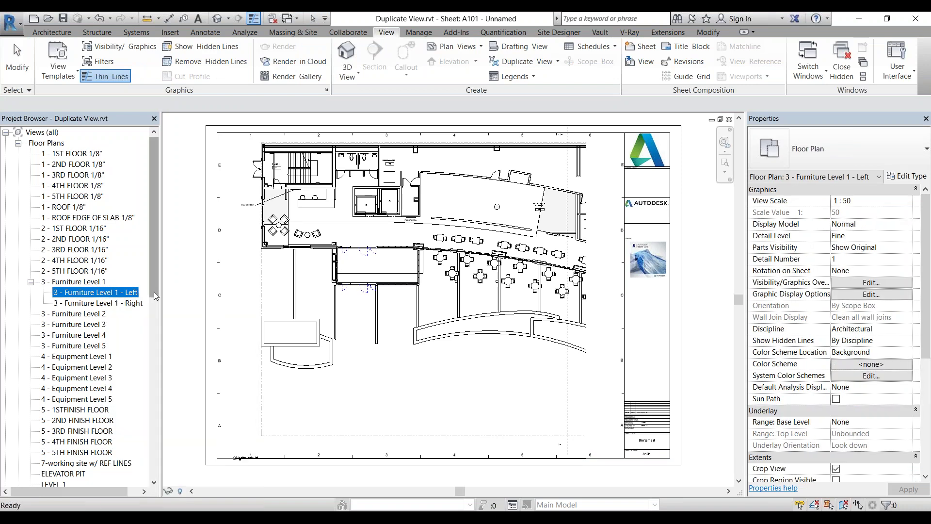
{"action": "scroll", "coordinate": [151, 310], "scroll_direction": "down", "scroll_amount": 4}
{"action": "scroll", "coordinate": [121, 378], "scroll_direction": "down", "scroll_amount": 7}
{"action": "scroll", "coordinate": [95, 436], "scroll_direction": "down", "scroll_amount": 1}
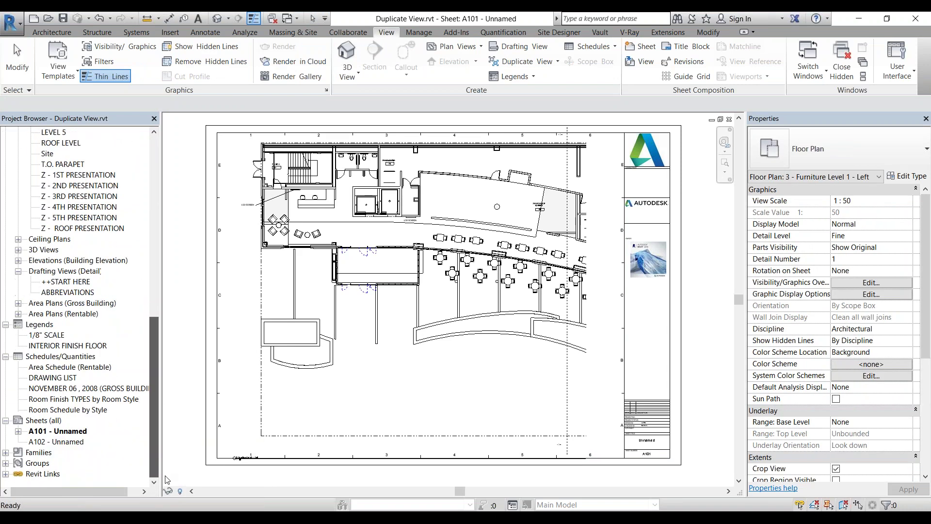
{"action": "left_click", "coordinate": [86, 447]}
Open sheet A102 and place 3 - Furniture Level 1 - Right on it as a viewport
{"action": "right_click", "coordinate": [86, 447]}
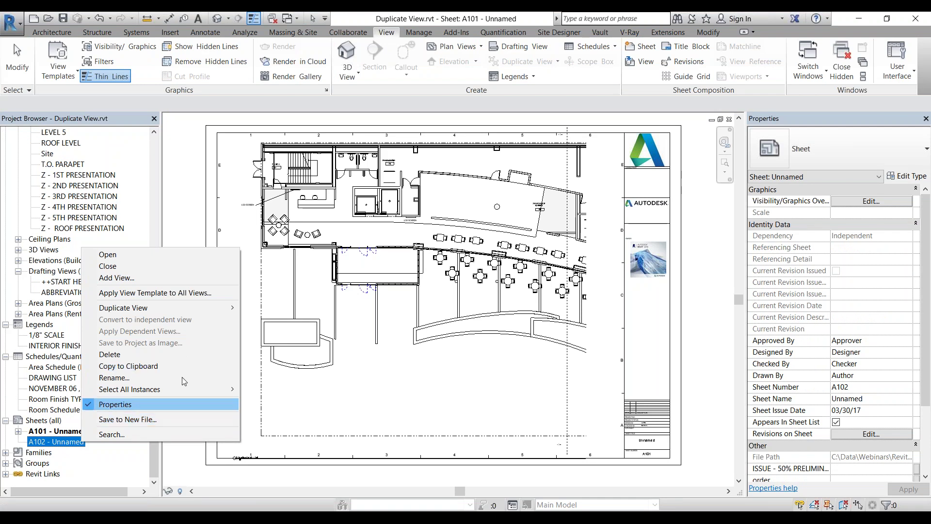
{"action": "left_click", "coordinate": [122, 255]}
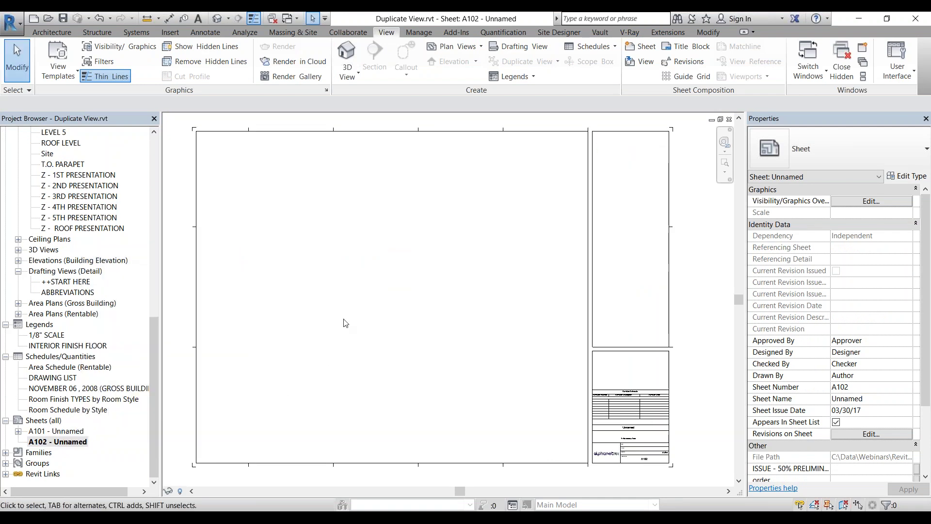
{"action": "left_click_drag", "start_coordinate": [151, 335], "coordinate": [155, 187]}
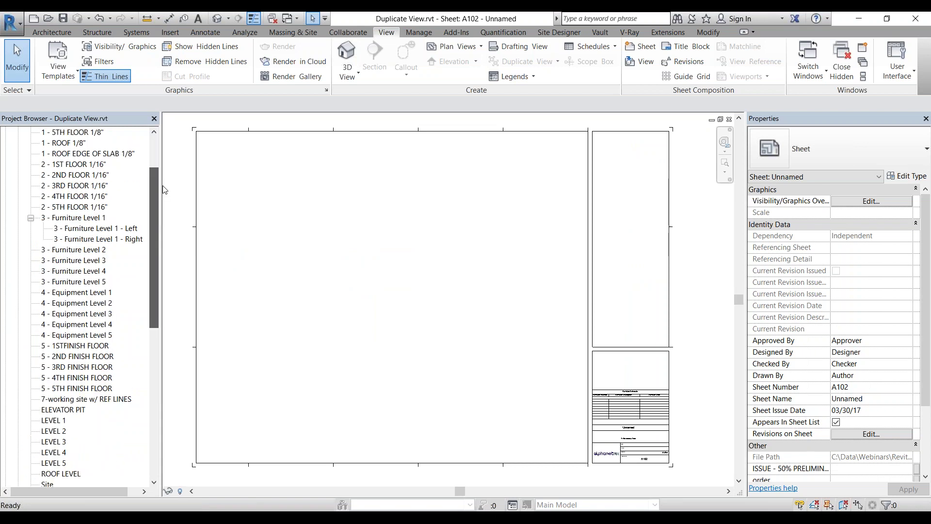
{"action": "left_click", "coordinate": [136, 240]}
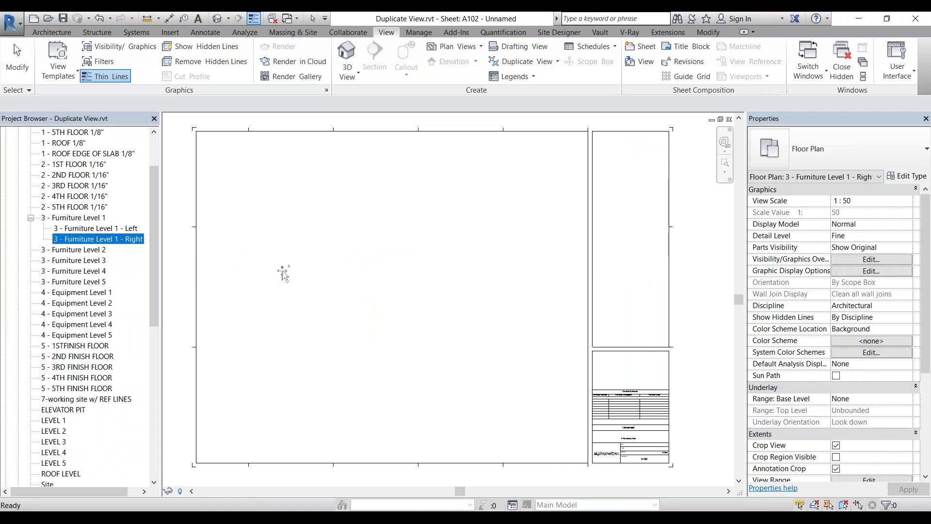
{"action": "left_click_drag", "start_coordinate": [385, 306], "coordinate": [391, 313]}
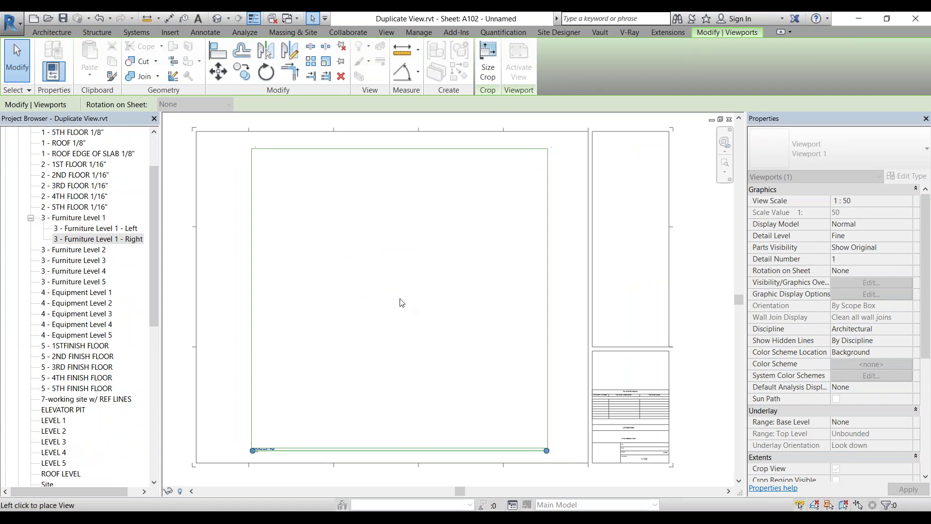
{"action": "left_click", "coordinate": [397, 328]}
{"action": "left_click", "coordinate": [212, 273]}
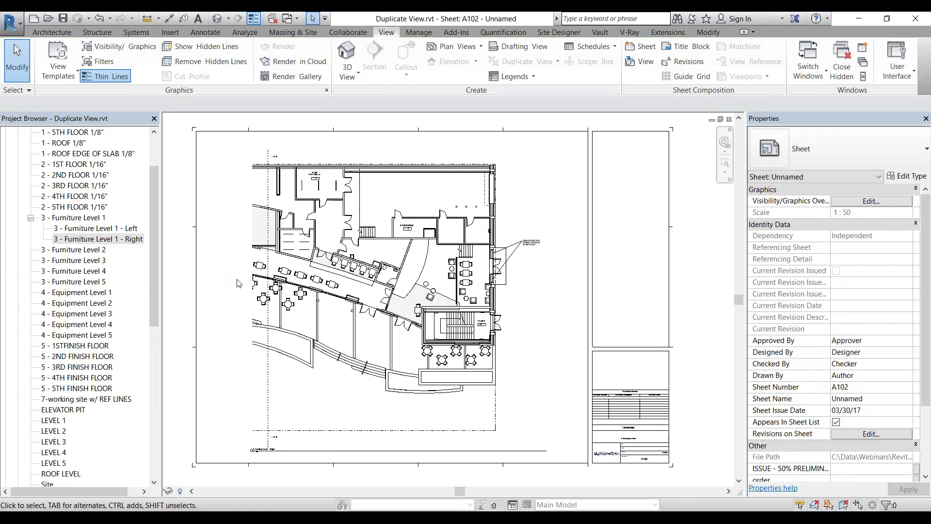
Zoom into sheet A102 to check its view reference reads 1 / A101
{"action": "scroll", "coordinate": [217, 153], "scroll_direction": "up", "scroll_amount": 2}
{"action": "scroll", "coordinate": [217, 154], "scroll_direction": "up", "scroll_amount": 2}
{"action": "scroll", "coordinate": [337, 182], "scroll_direction": "up", "scroll_amount": 1}
{"action": "scroll", "coordinate": [320, 319], "scroll_direction": "down", "scroll_amount": 1}
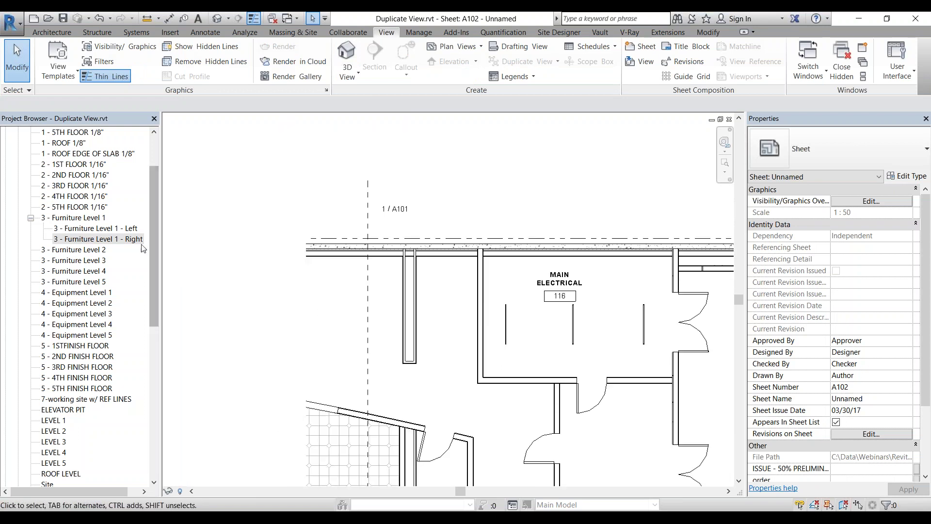
{"action": "left_click_drag", "start_coordinate": [161, 291], "coordinate": [160, 291]}
{"action": "left_click", "coordinate": [97, 239]}
{"action": "scroll", "coordinate": [83, 465], "scroll_direction": "down", "scroll_amount": 8}
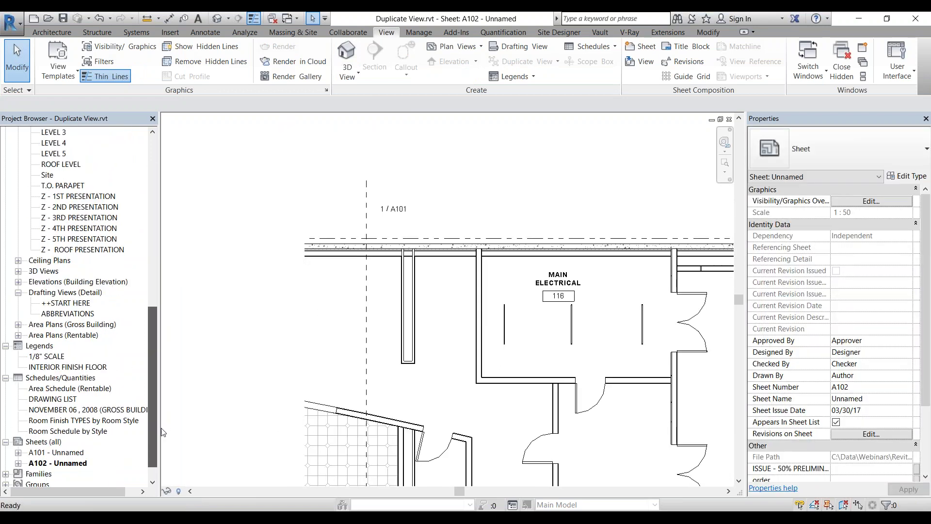
{"action": "scroll", "coordinate": [83, 465], "scroll_direction": "down", "scroll_amount": 2}
{"action": "scroll", "coordinate": [417, 203], "scroll_direction": "up", "scroll_amount": 2}
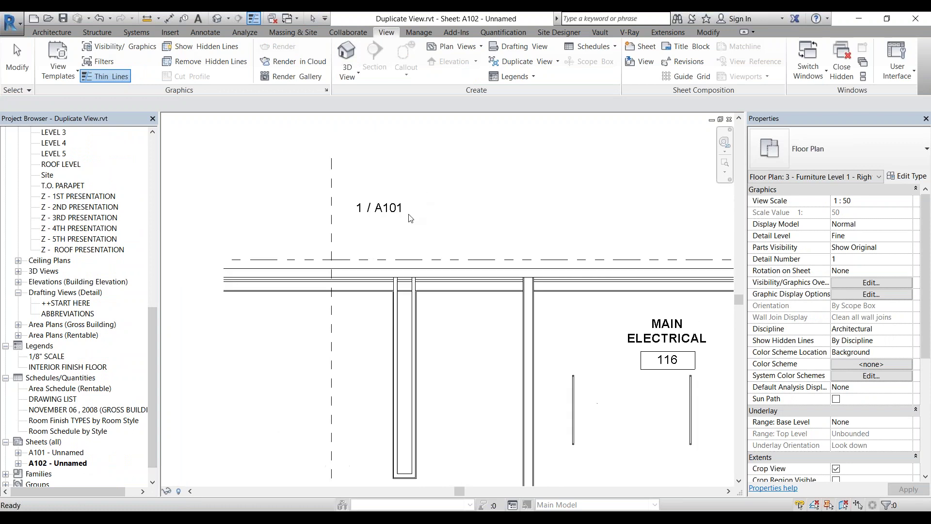
{"action": "scroll", "coordinate": [378, 216], "scroll_direction": "up", "scroll_amount": 2}
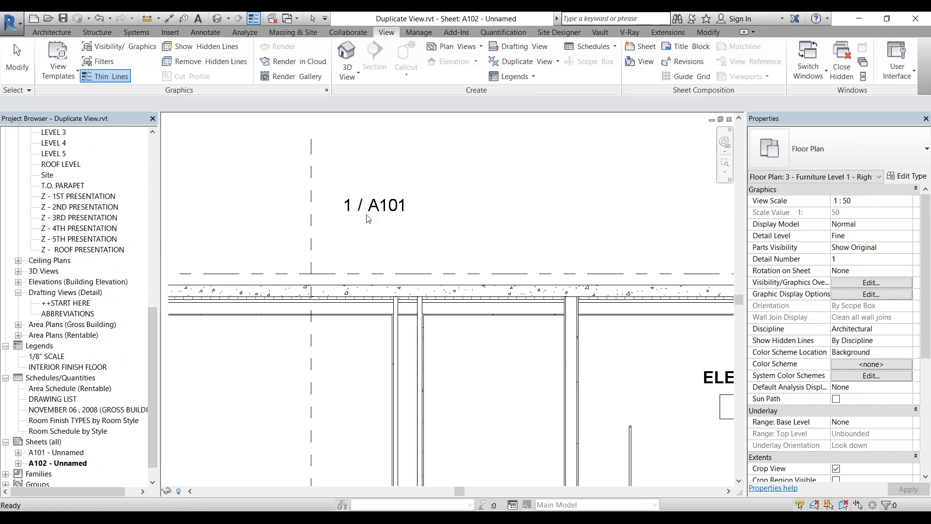
{"action": "scroll", "coordinate": [399, 161], "scroll_direction": "down", "scroll_amount": 2}
{"action": "scroll", "coordinate": [395, 291], "scroll_direction": "down", "scroll_amount": 2}
{"action": "scroll", "coordinate": [388, 424], "scroll_direction": "down", "scroll_amount": 2}
{"action": "scroll", "coordinate": [388, 424], "scroll_direction": "up", "scroll_amount": 3}
{"action": "scroll", "coordinate": [422, 412], "scroll_direction": "up", "scroll_amount": 2}
{"action": "scroll", "coordinate": [454, 402], "scroll_direction": "up", "scroll_amount": 1}
{"action": "scroll", "coordinate": [447, 411], "scroll_direction": "down", "scroll_amount": 2}
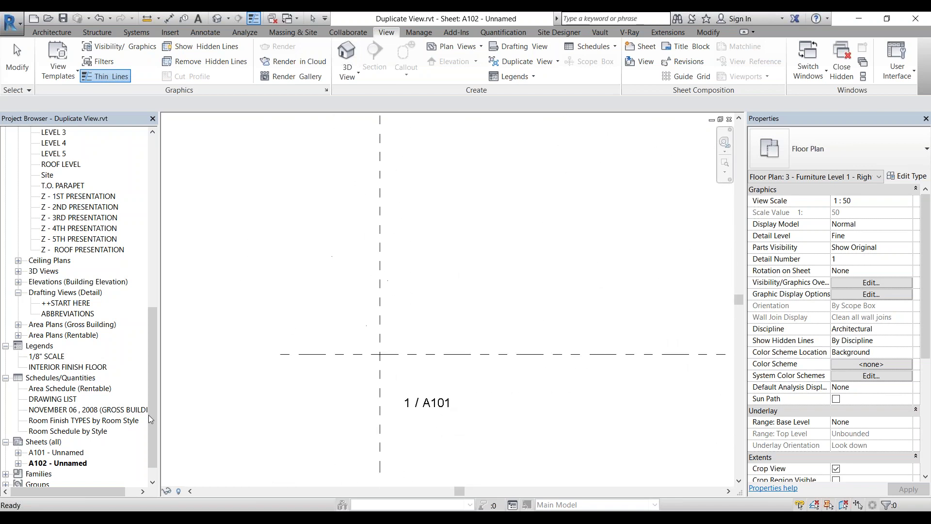
Open sheet A101 to verify its 1 / A102 reference, then open the parent 3 - Furniture Level 1 plan
{"action": "double_click", "coordinate": [71, 453]}
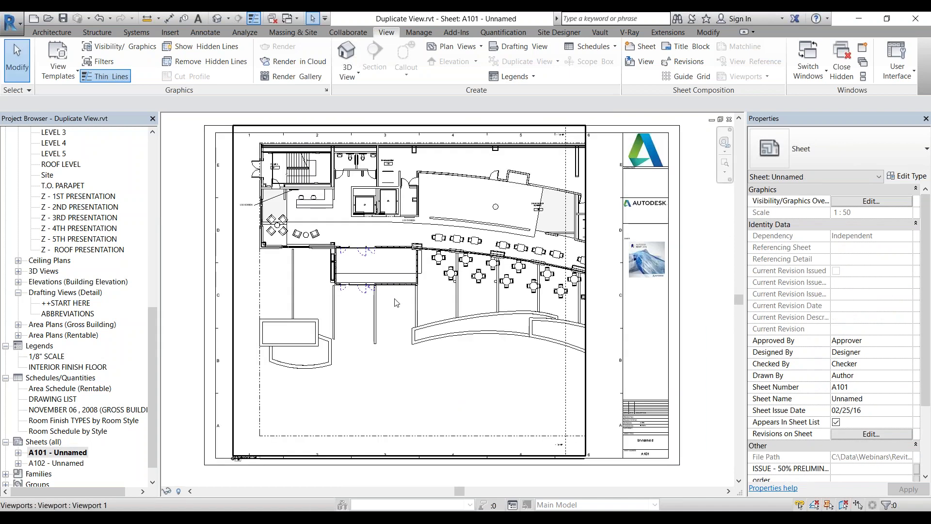
{"action": "scroll", "coordinate": [575, 145], "scroll_direction": "up", "scroll_amount": 5}
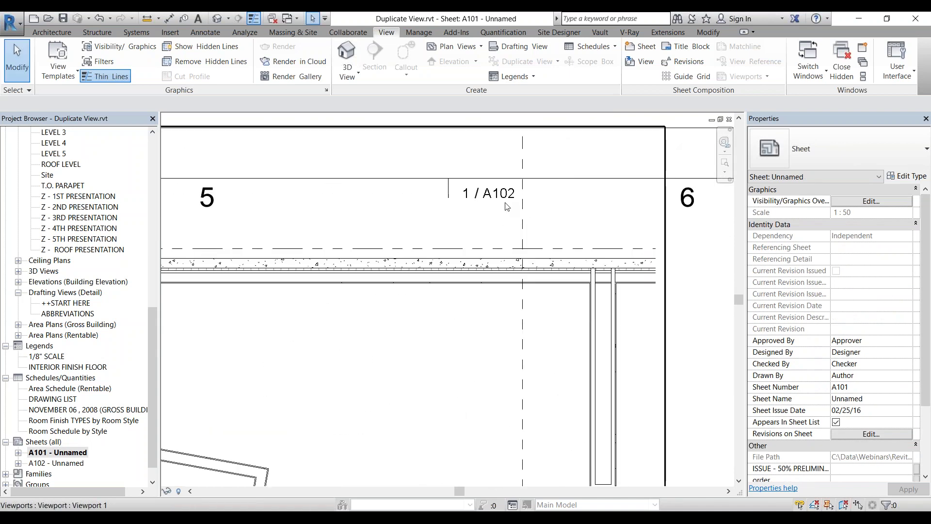
{"action": "scroll", "coordinate": [507, 199], "scroll_direction": "down", "scroll_amount": 2}
{"action": "scroll", "coordinate": [514, 187], "scroll_direction": "down", "scroll_amount": 2}
{"action": "scroll", "coordinate": [427, 329], "scroll_direction": "down", "scroll_amount": 2}
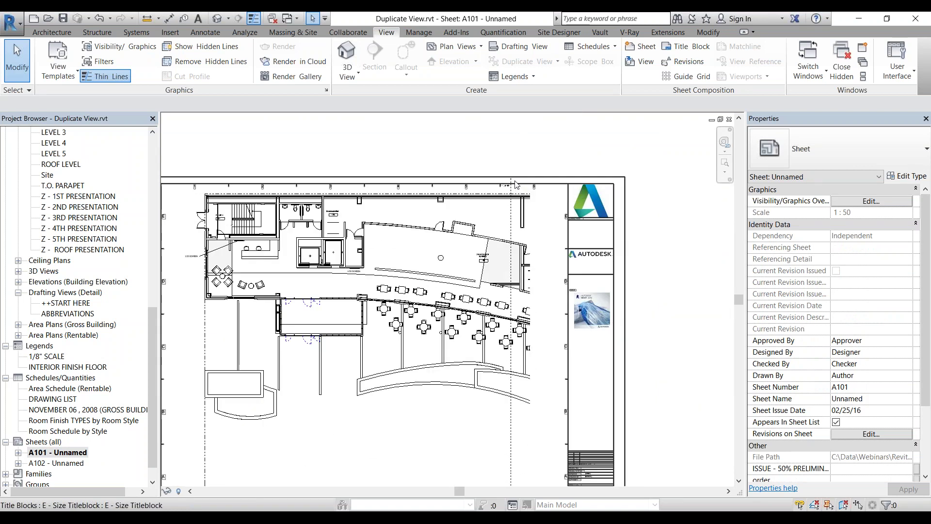
{"action": "scroll", "coordinate": [435, 333], "scroll_direction": "down", "scroll_amount": 1}
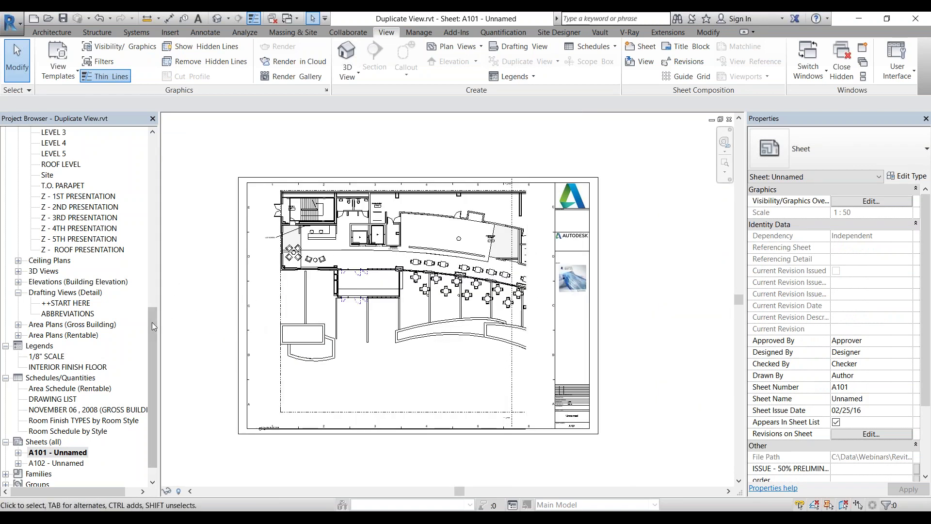
{"action": "left_click_drag", "start_coordinate": [153, 322], "coordinate": [156, 225]}
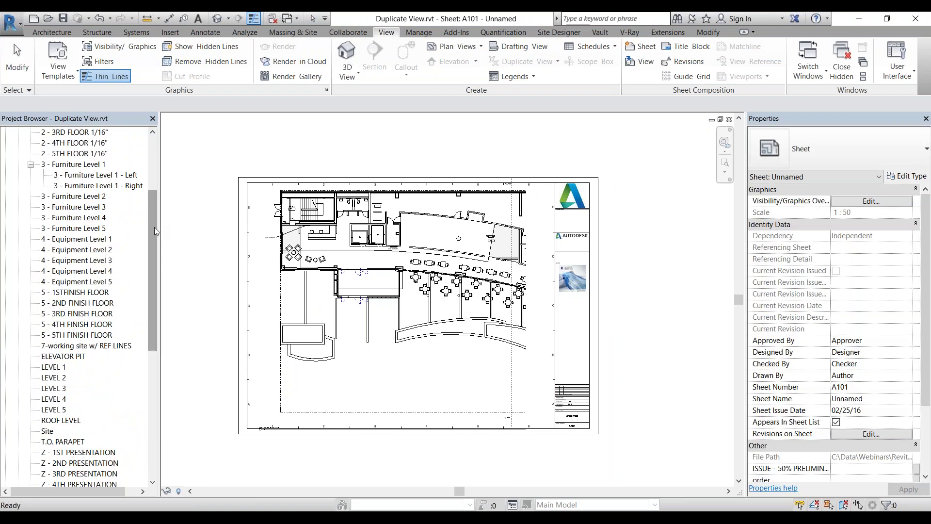
{"action": "scroll", "coordinate": [154, 228], "scroll_direction": "up", "scroll_amount": 4}
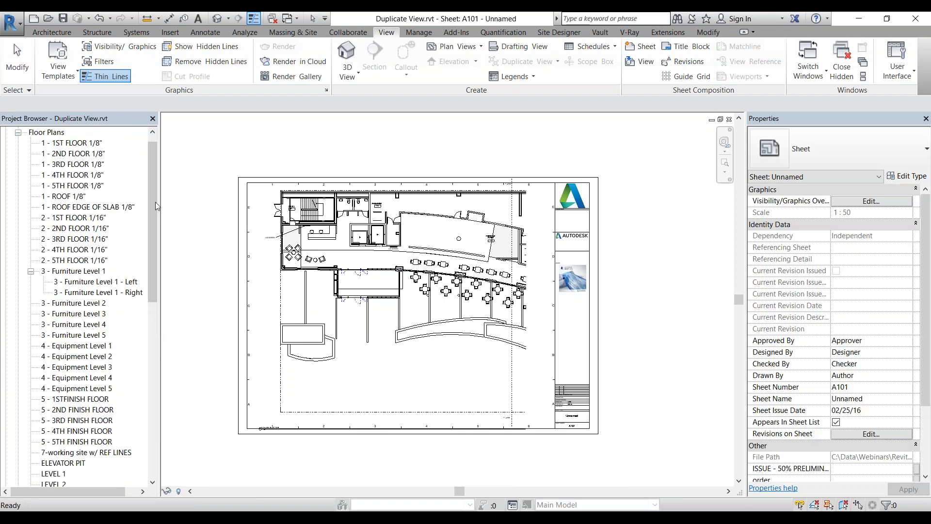
{"action": "scroll", "coordinate": [152, 210], "scroll_direction": "up", "scroll_amount": 1}
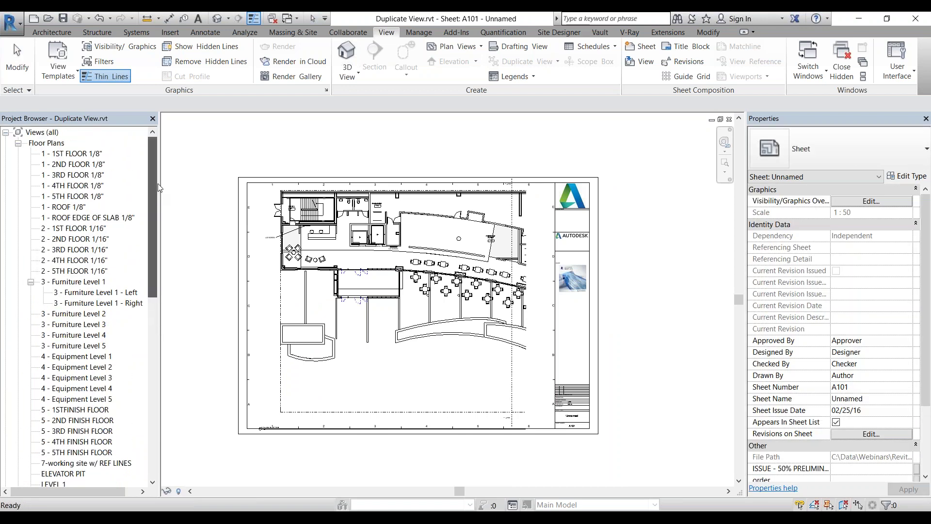
{"action": "double_click", "coordinate": [85, 282]}
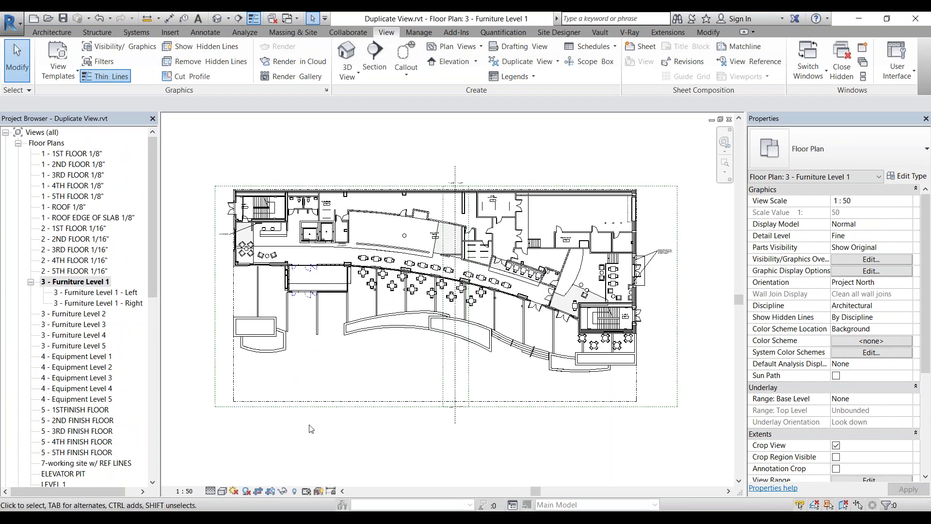
Set the parent plan's visual style to Shaded, then to Consistent Colors
{"action": "left_click", "coordinate": [222, 491]}
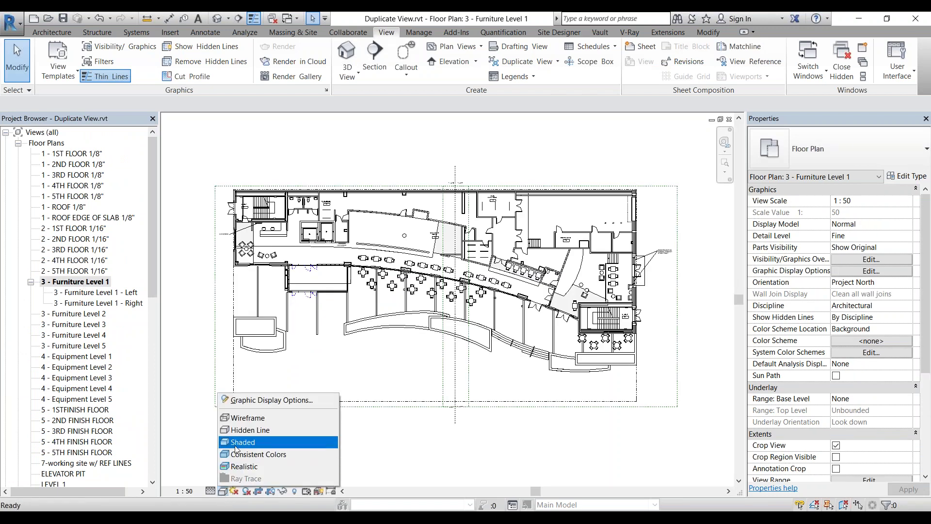
{"action": "left_click", "coordinate": [236, 442]}
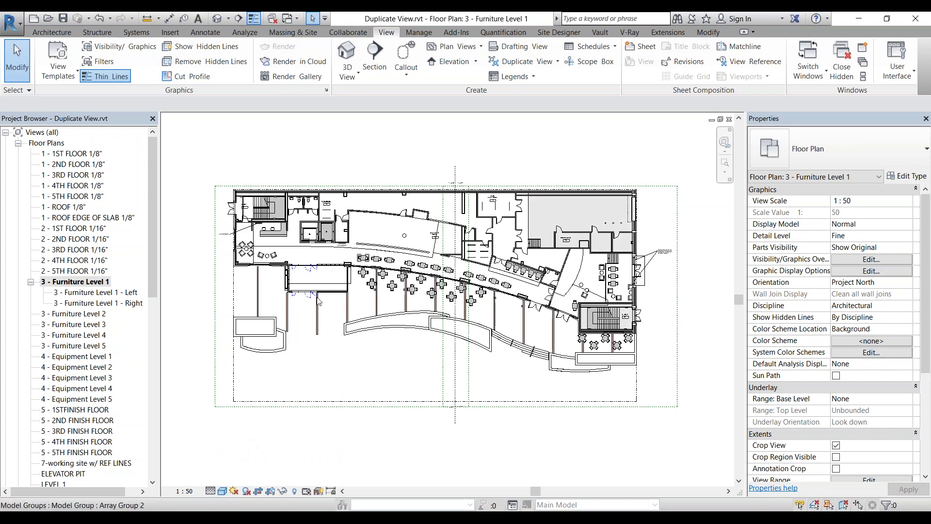
{"action": "left_click", "coordinate": [224, 491]}
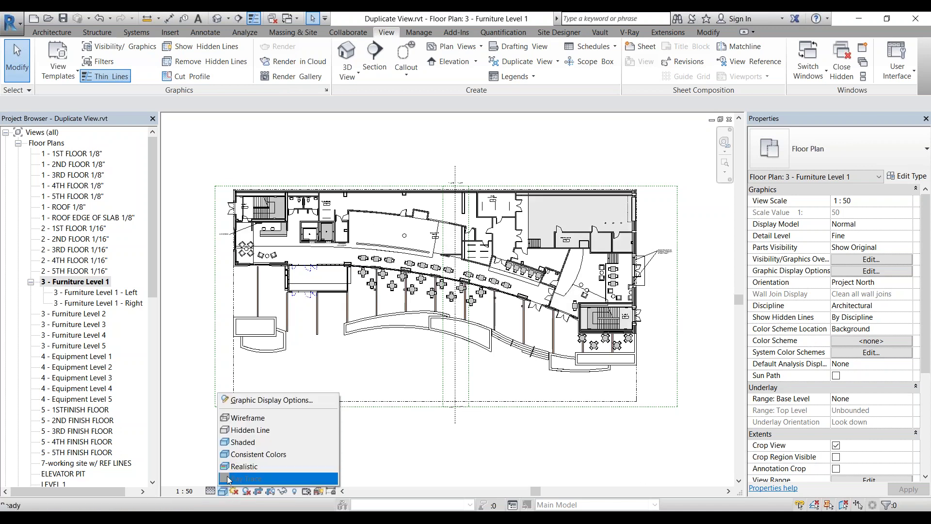
{"action": "left_click", "coordinate": [241, 454]}
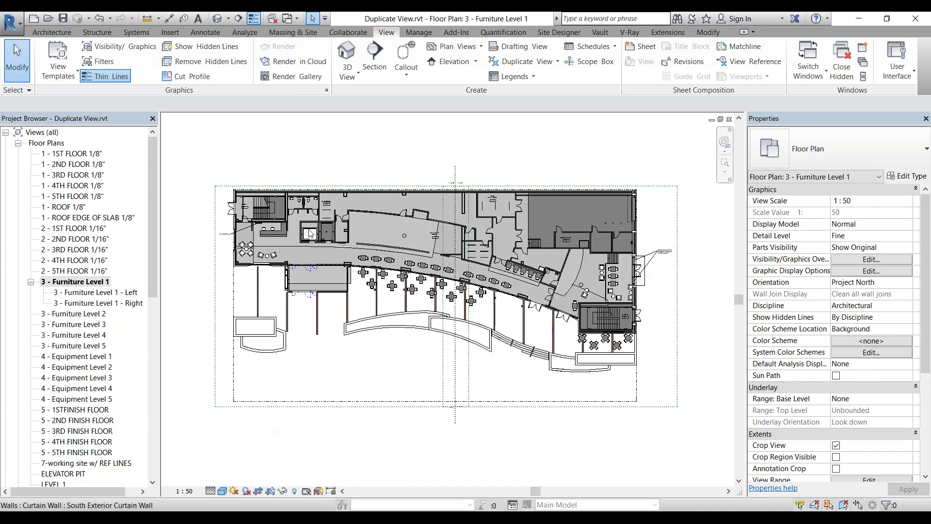
{"action": "scroll", "coordinate": [305, 161], "scroll_direction": "up", "scroll_amount": 1}
{"action": "scroll", "coordinate": [316, 153], "scroll_direction": "up", "scroll_amount": 1}
{"action": "scroll", "coordinate": [324, 145], "scroll_direction": "down", "scroll_amount": 1}
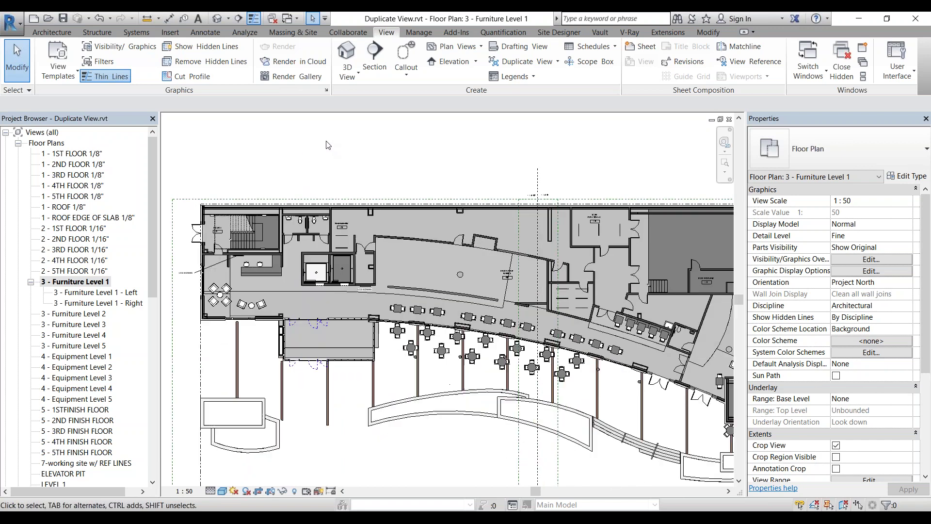
{"action": "scroll", "coordinate": [310, 169], "scroll_direction": "down", "scroll_amount": 1}
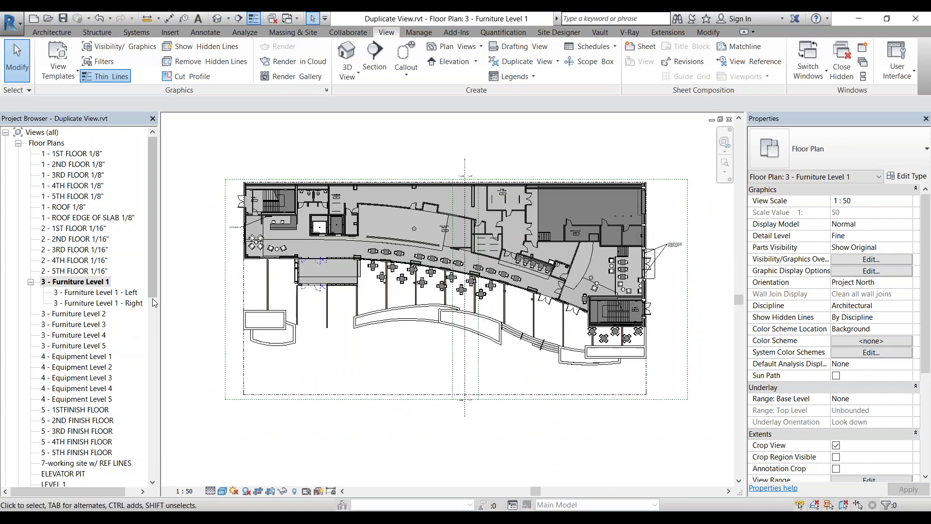
{"action": "scroll", "coordinate": [157, 326], "scroll_direction": "down", "scroll_amount": 4}
{"action": "scroll", "coordinate": [146, 339], "scroll_direction": "down", "scroll_amount": 8}
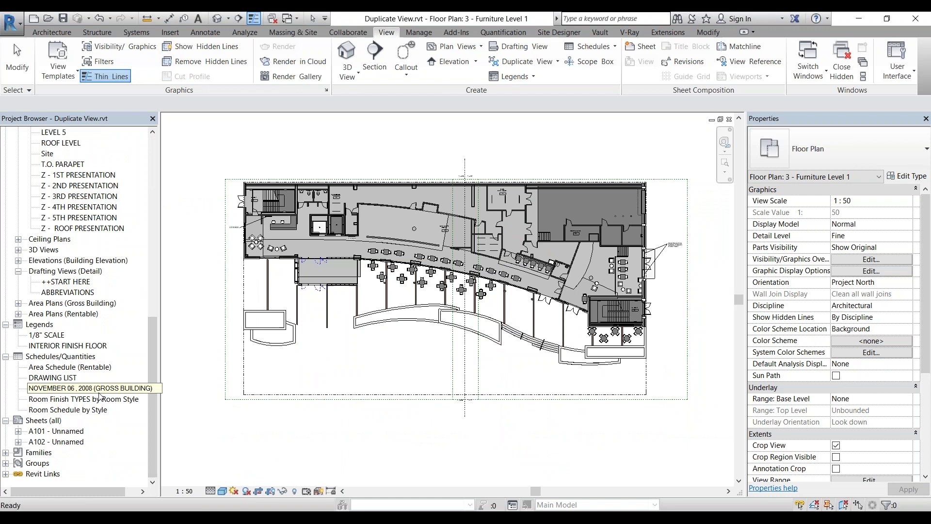
Open sheet A101 and zoom into its Left viewport to inspect the Consistent Colors shading
{"action": "double_click", "coordinate": [70, 431]}
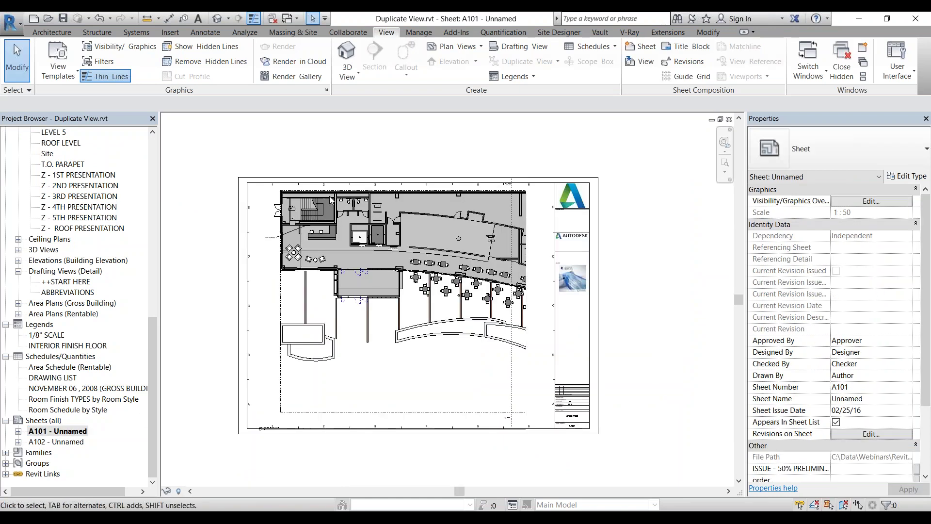
{"action": "scroll", "coordinate": [332, 199], "scroll_direction": "up", "scroll_amount": 1}
{"action": "scroll", "coordinate": [332, 199], "scroll_direction": "up", "scroll_amount": 1}
{"action": "scroll", "coordinate": [435, 381], "scroll_direction": "up", "scroll_amount": 2}
{"action": "scroll", "coordinate": [412, 339], "scroll_direction": "up", "scroll_amount": 1}
{"action": "scroll", "coordinate": [390, 306], "scroll_direction": "down", "scroll_amount": 2}
{"action": "scroll", "coordinate": [391, 306], "scroll_direction": "down", "scroll_amount": 1}
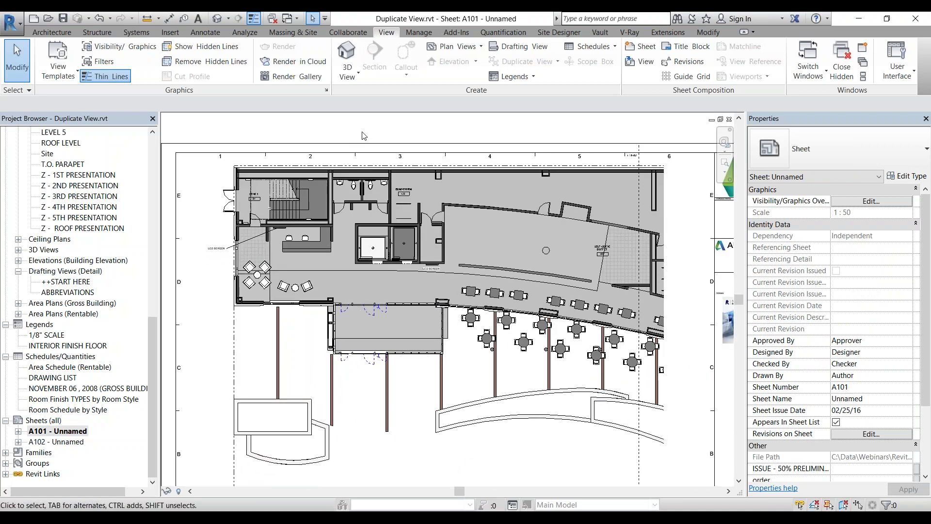
{"action": "scroll", "coordinate": [395, 218], "scroll_direction": "up", "scroll_amount": 2}
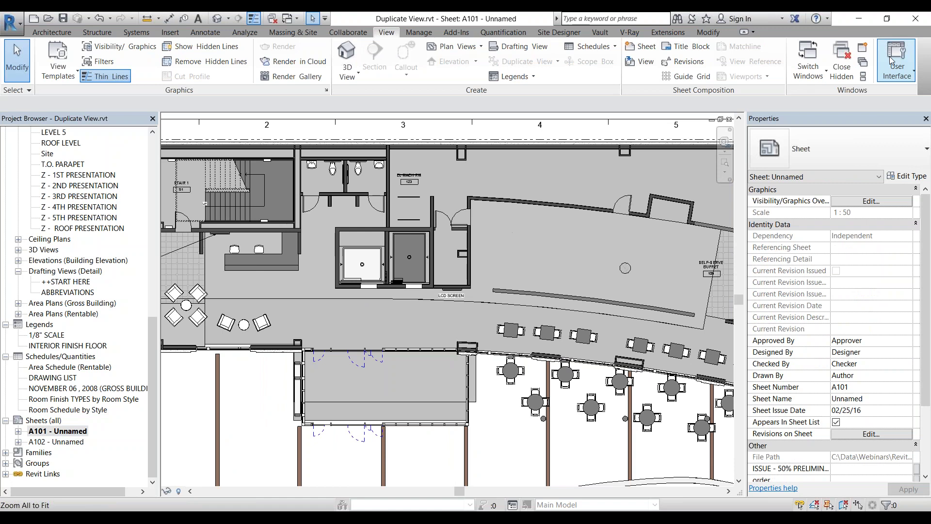